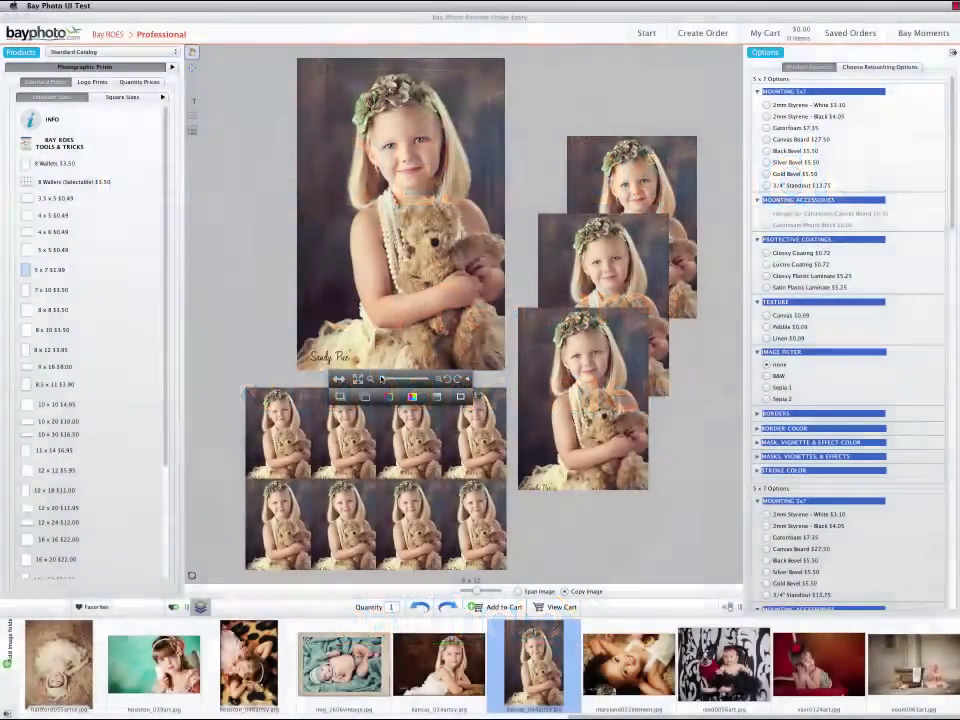
# - Preview the full photos behind the large print and the boxer split-panel prints, repositioning the boxer photo
pyautogui.click(401, 320)
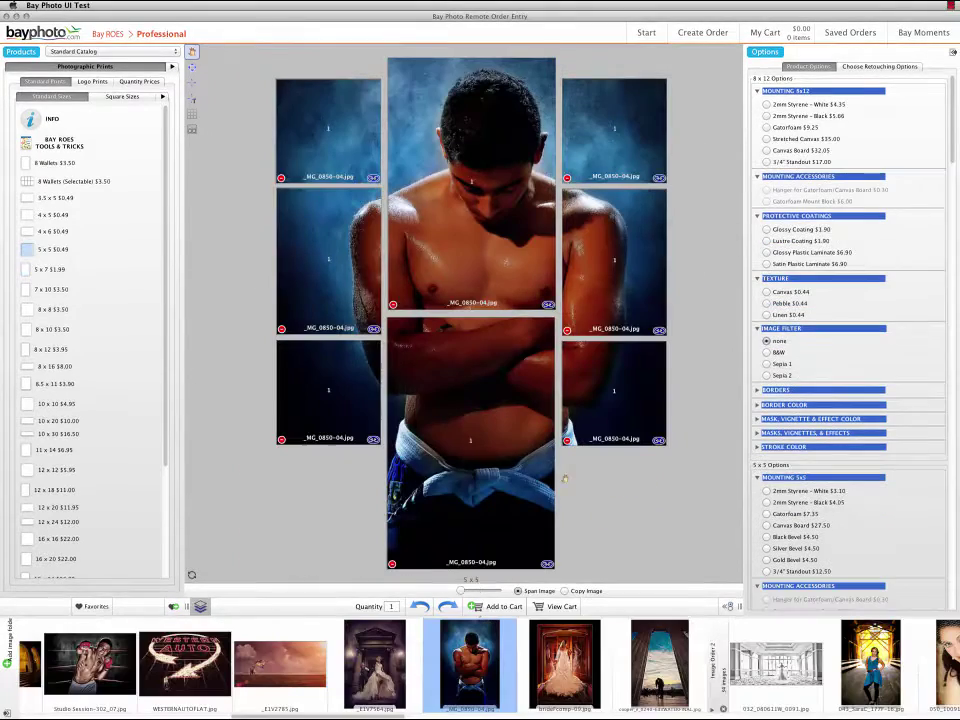
pyautogui.click(510, 420)
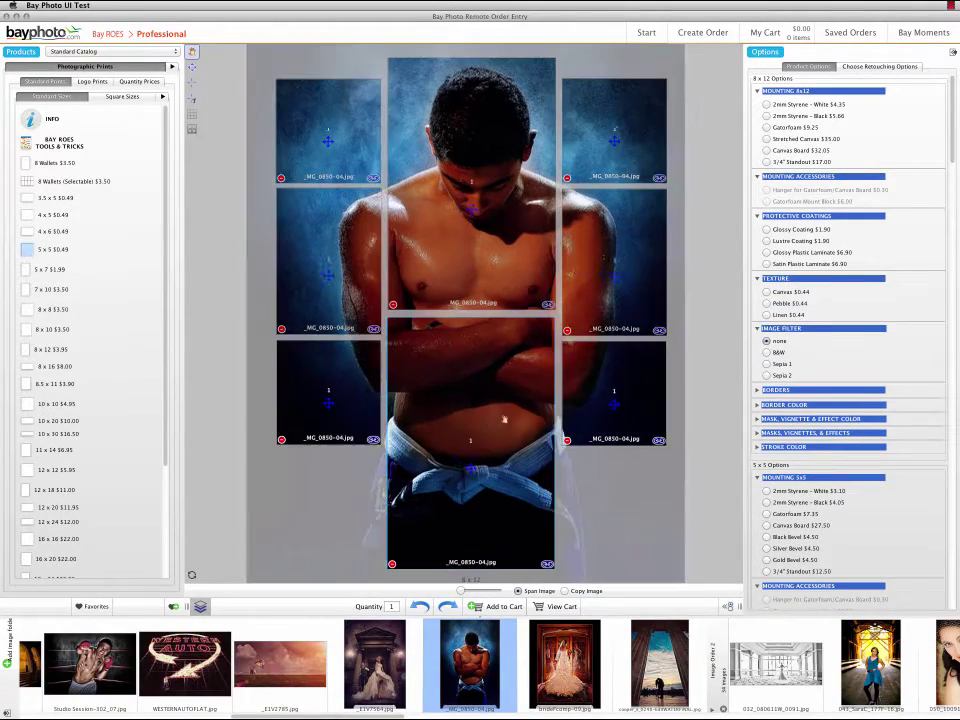
pyautogui.moveTo(496, 425); pyautogui.dragTo(498, 425)
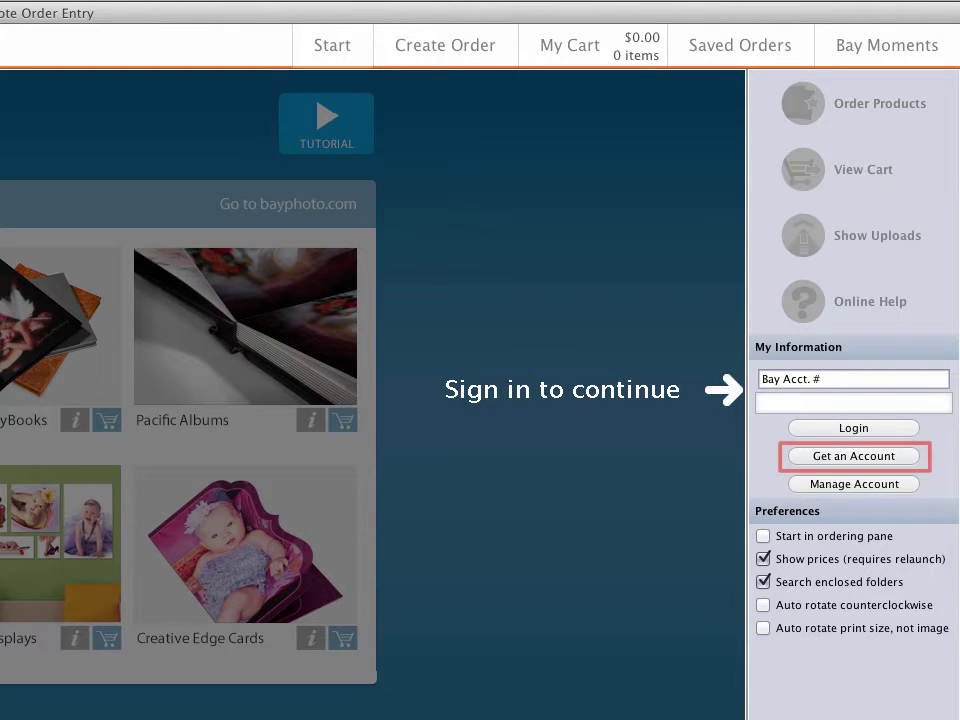
# - Visit the new-account request page, then enter the customer number on the Manage Account login page
pyautogui.click(899, 457)
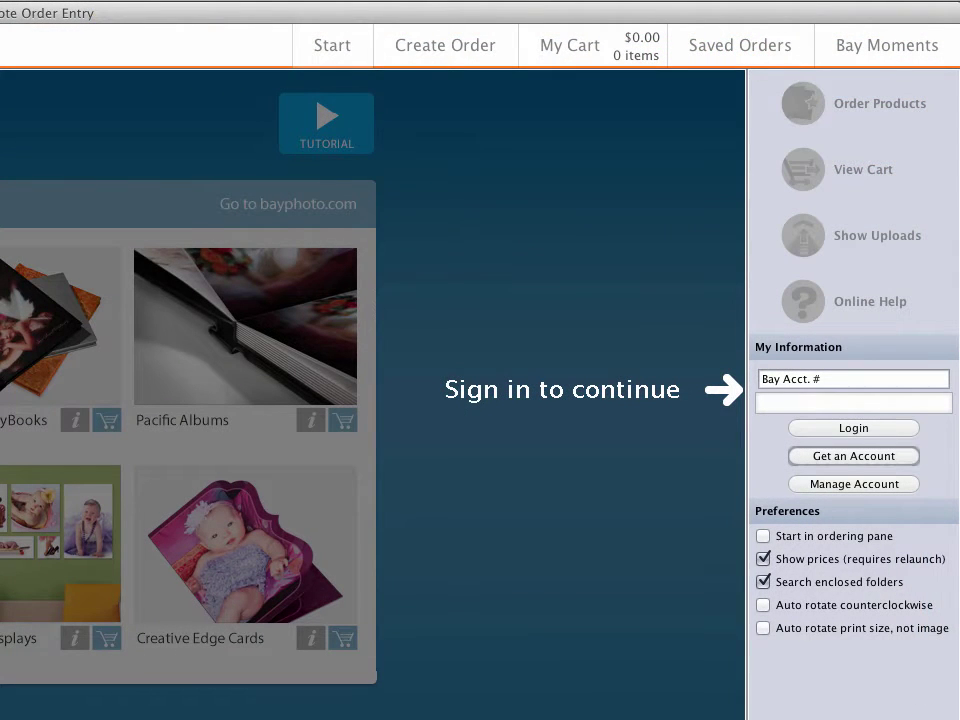
pyautogui.click(867, 486)
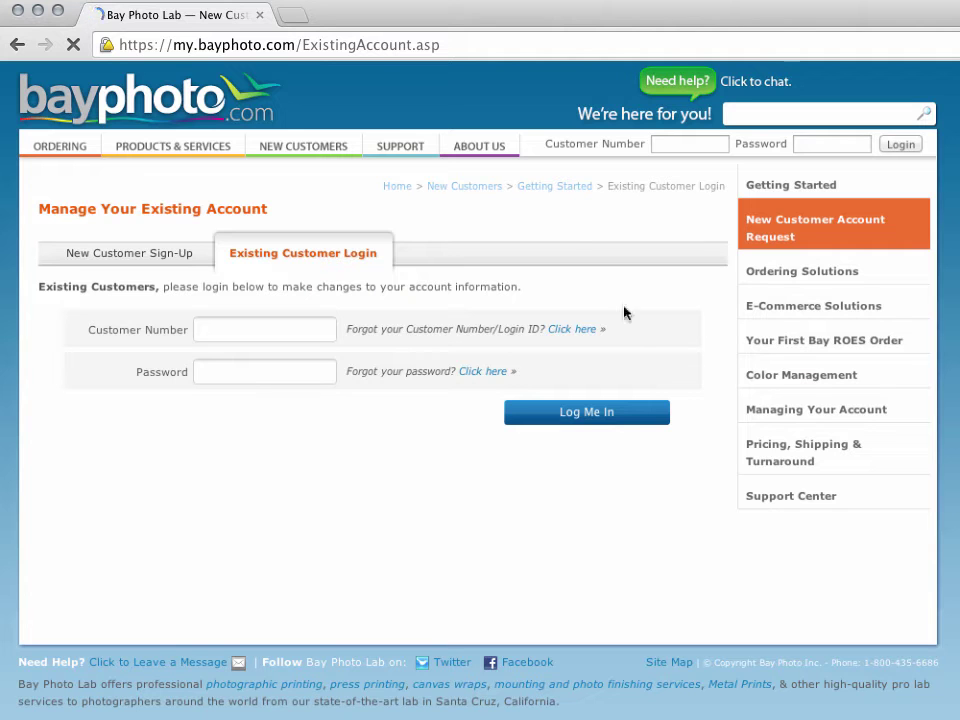
pyautogui.click(232, 329)
pyautogui.write('123456')
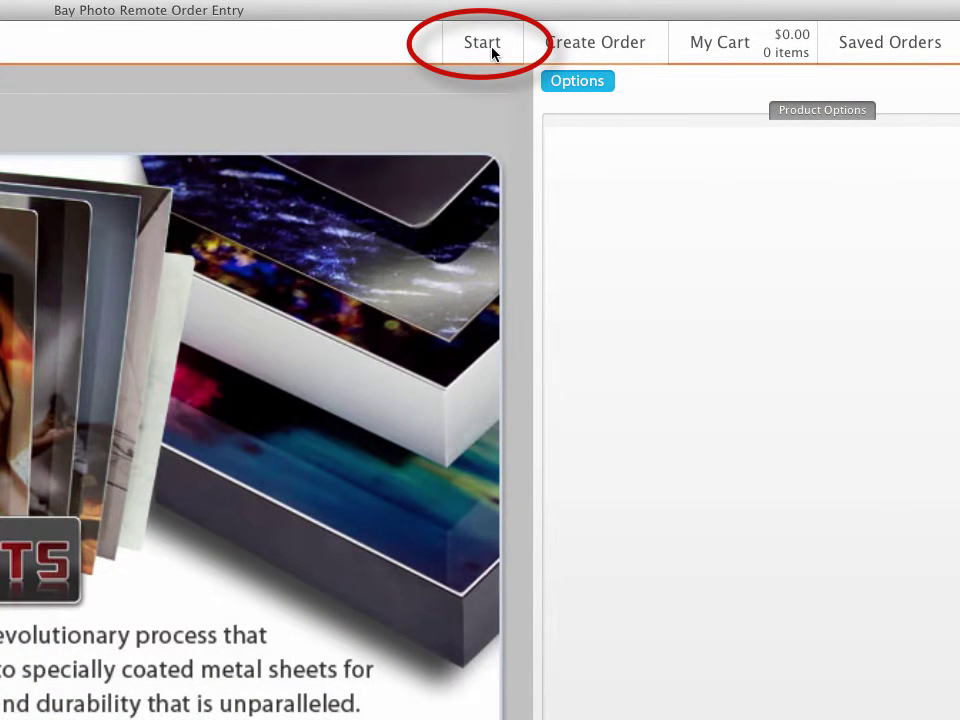
# - Go back to Start, then open Create Order to list the Standard Catalog photographic print sizes
pyautogui.click(491, 48)
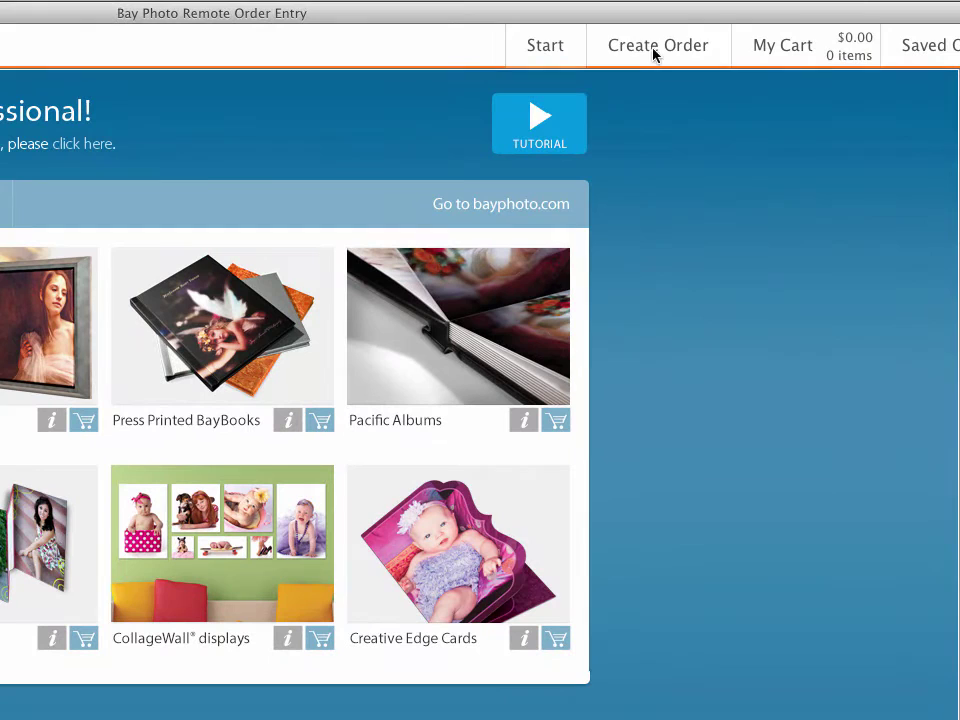
pyautogui.click(651, 48)
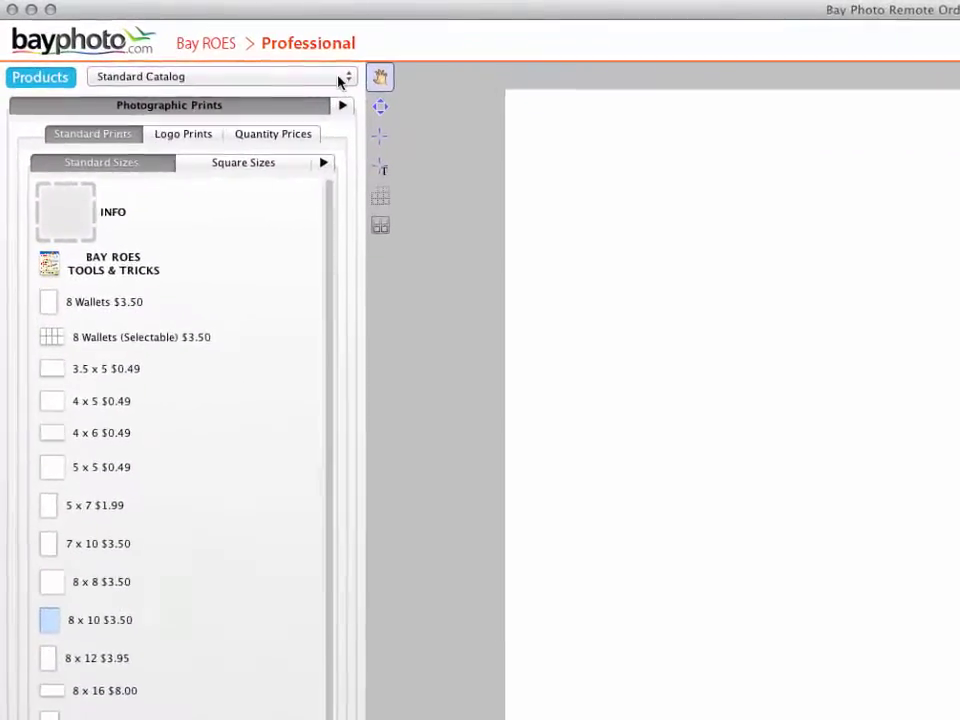
pyautogui.click(181, 42)
pyautogui.scroll(-5, 370, 120)
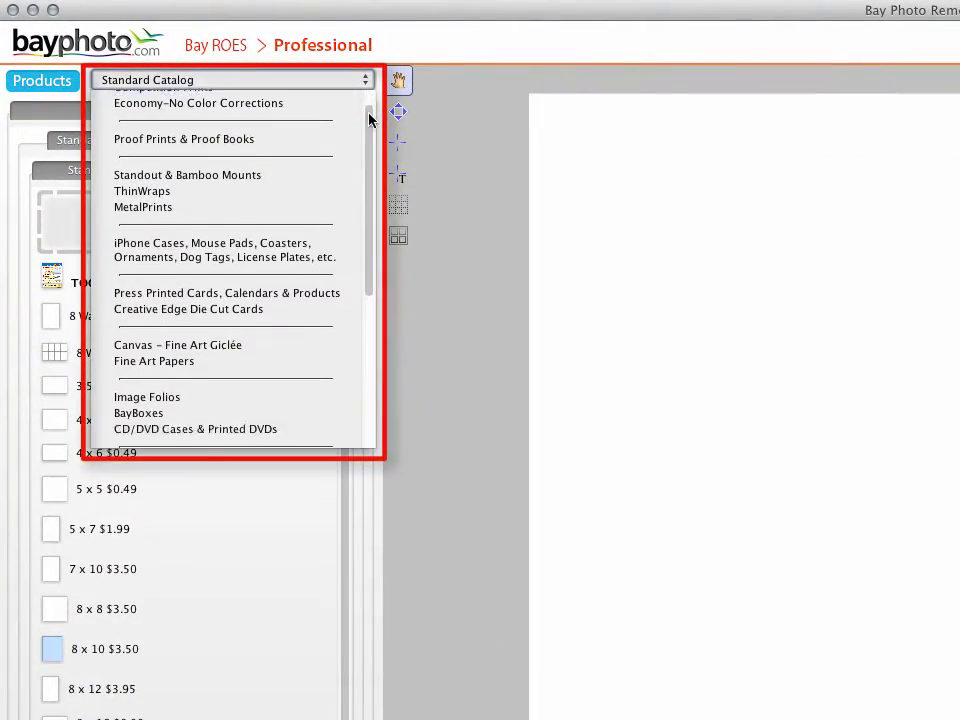
pyautogui.moveTo(370, 149); pyautogui.dragTo(357, 83)
pyautogui.click(357, 83)
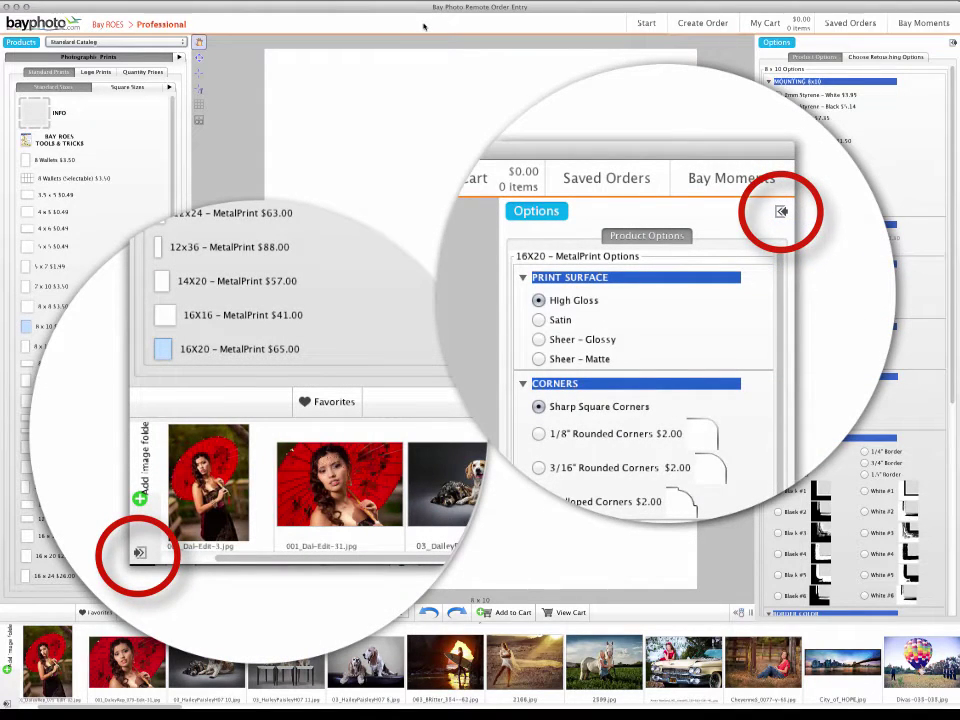
# - Try the Options and Images docking positions, restore the layout, then widen the options panel and enlarge the filmstrip
pyautogui.click(952, 42)
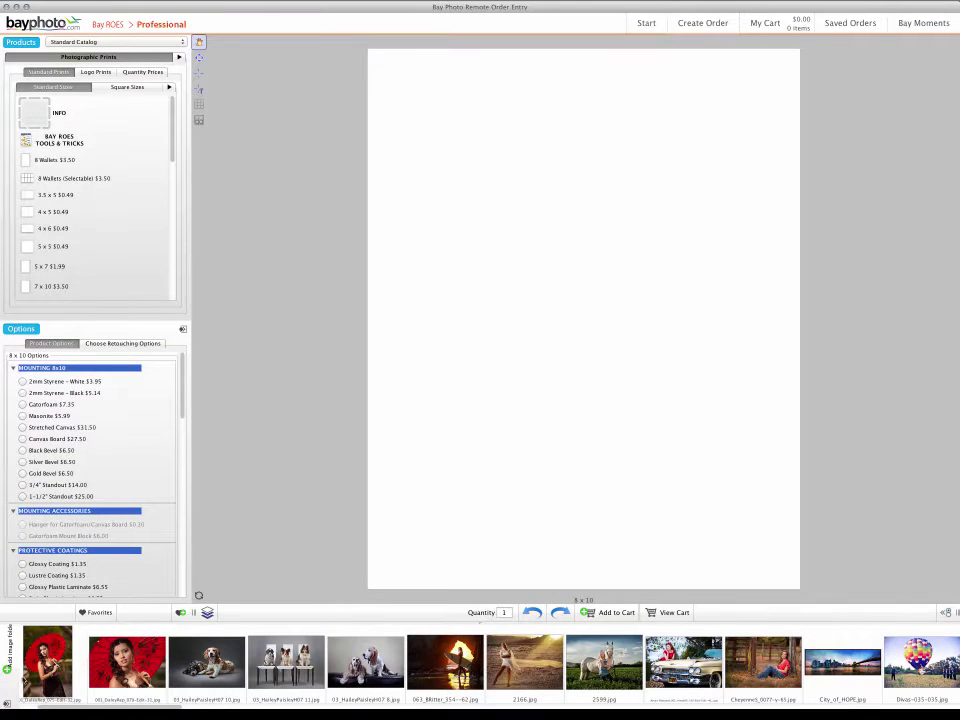
pyautogui.click(6, 703)
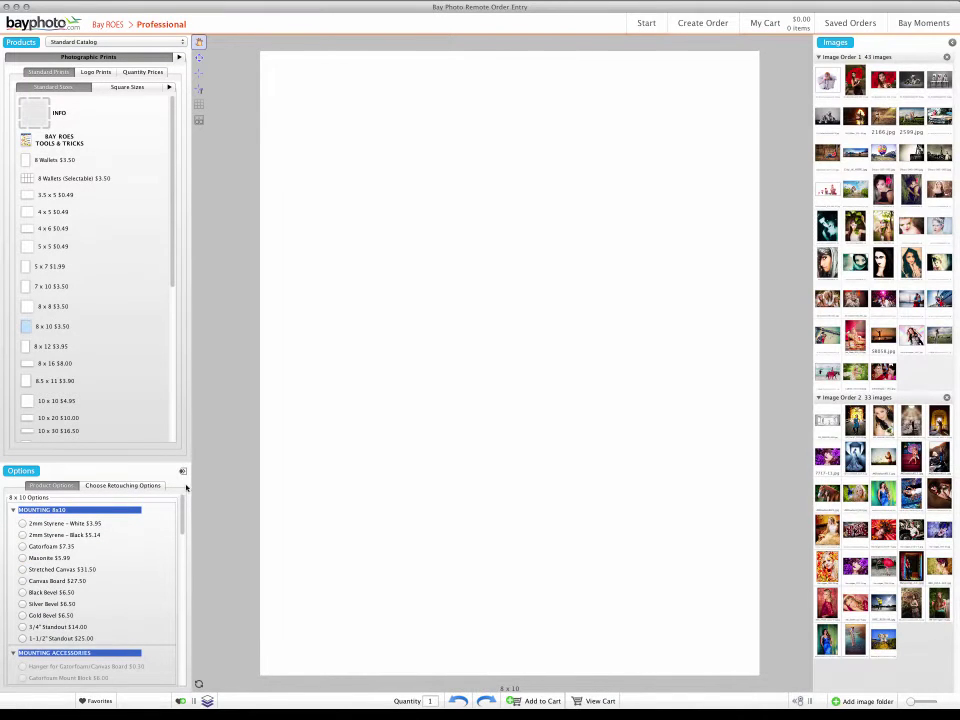
pyautogui.click(183, 473)
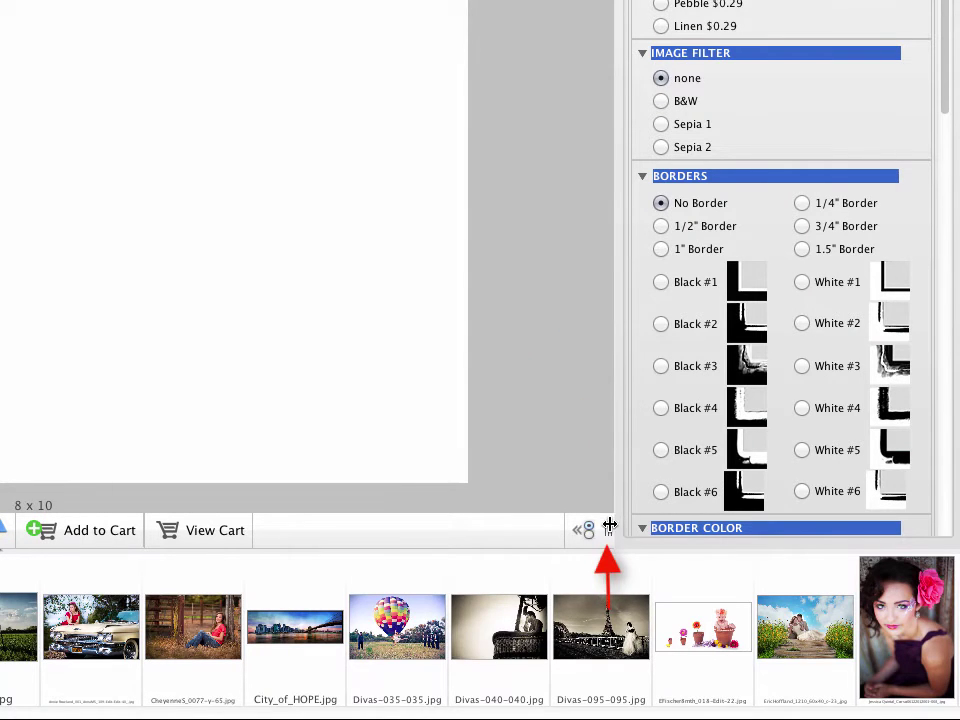
pyautogui.moveTo(611, 529); pyautogui.dragTo(531, 529)
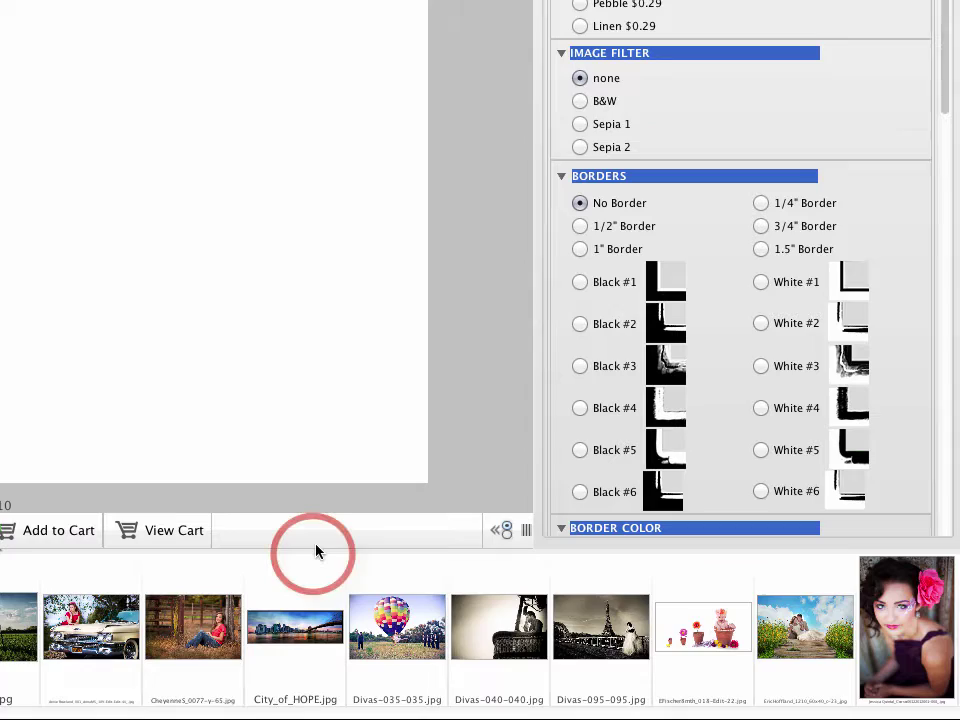
pyautogui.moveTo(313, 550); pyautogui.dragTo(317, 512)
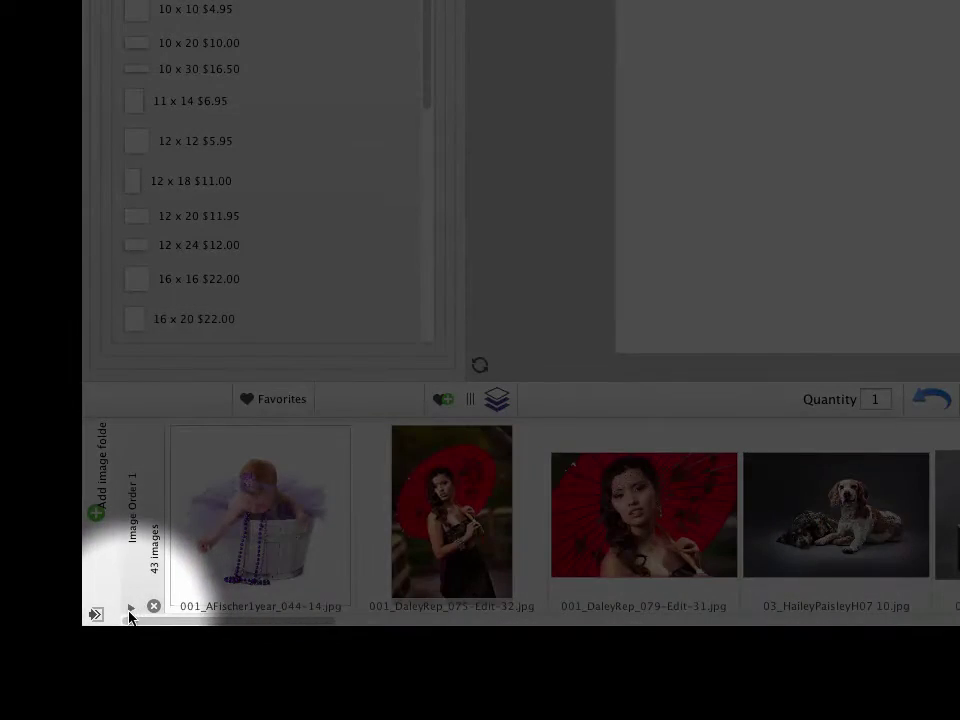
# - Expand the Image Order 2 and SPORTS folders in the filmstrip, then collapse SPORTS again
pyautogui.click(131, 608)
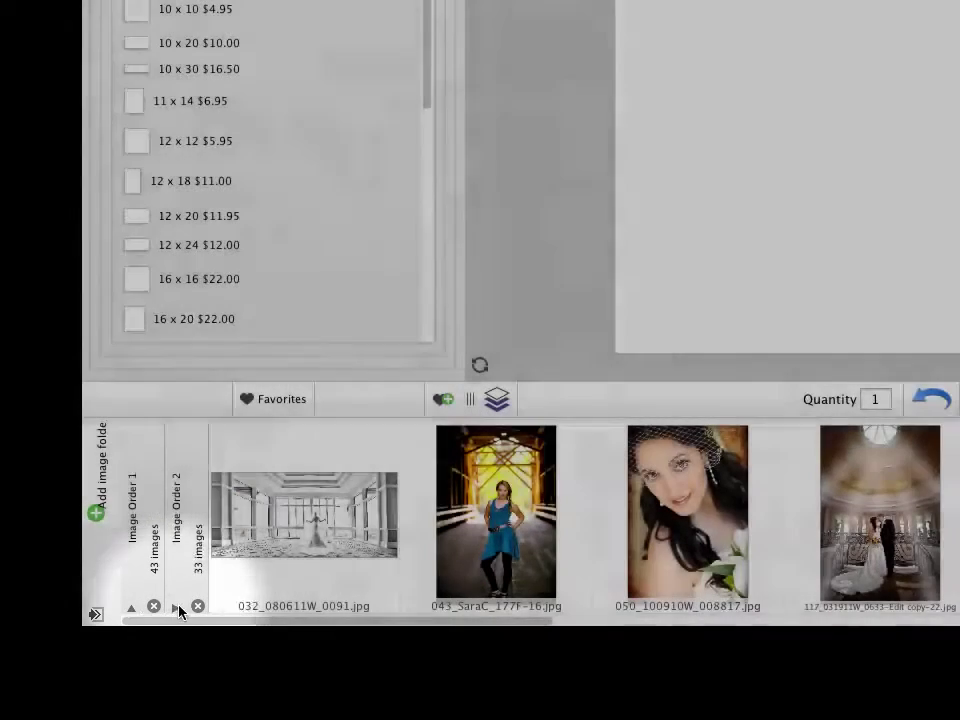
pyautogui.click(176, 609)
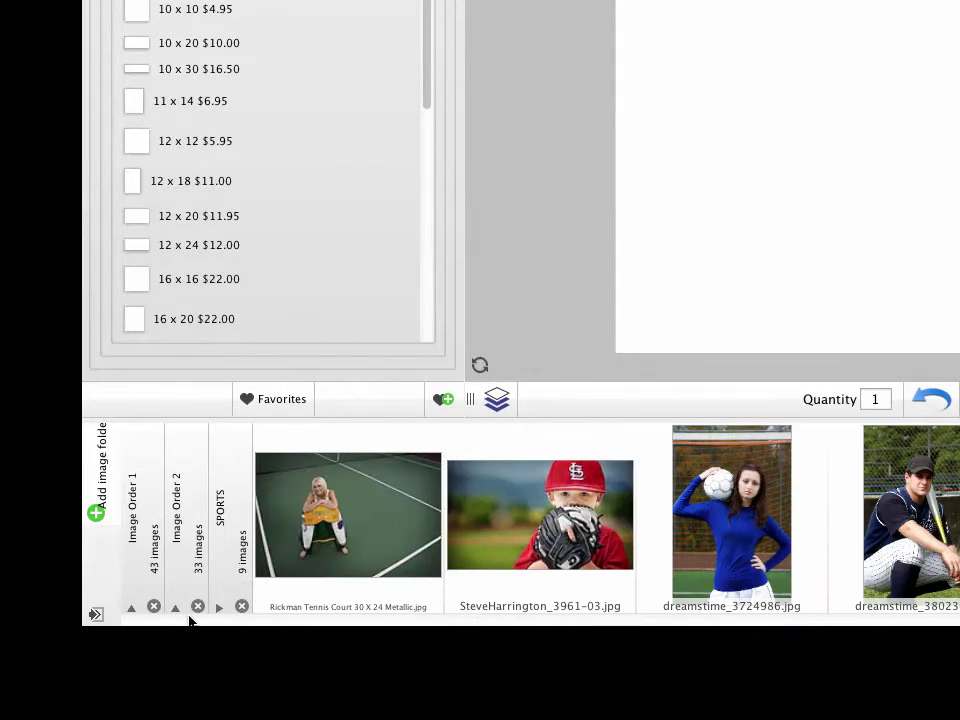
pyautogui.click(219, 607)
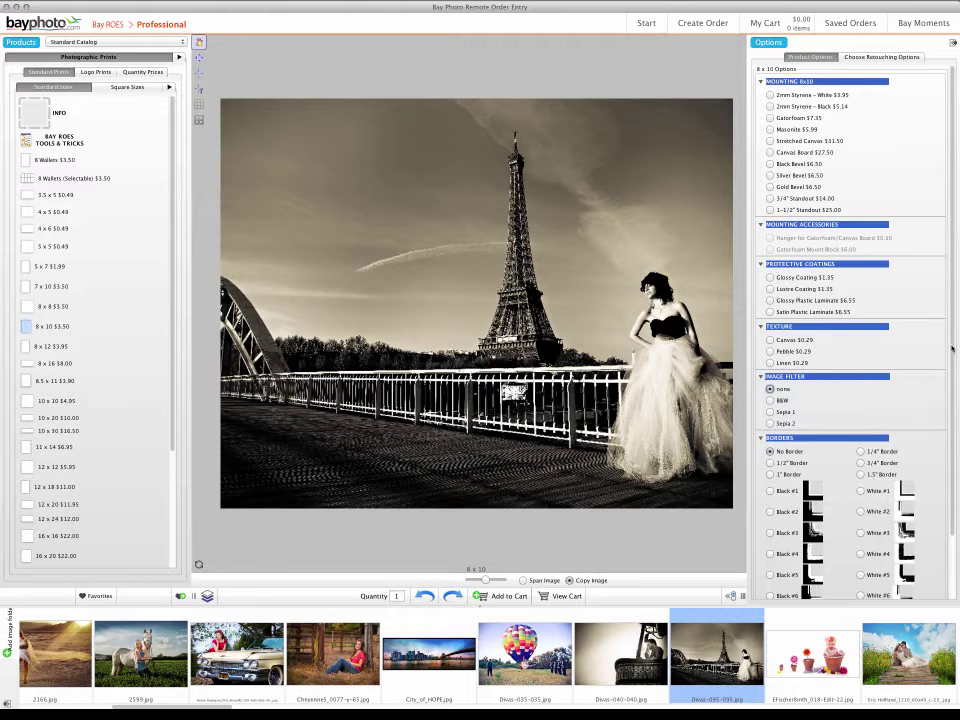
# - Replace No Border with the White #5 border on the Eiffel Tower bride 8 x 10 print
pyautogui.scroll(-3, 952, 349)
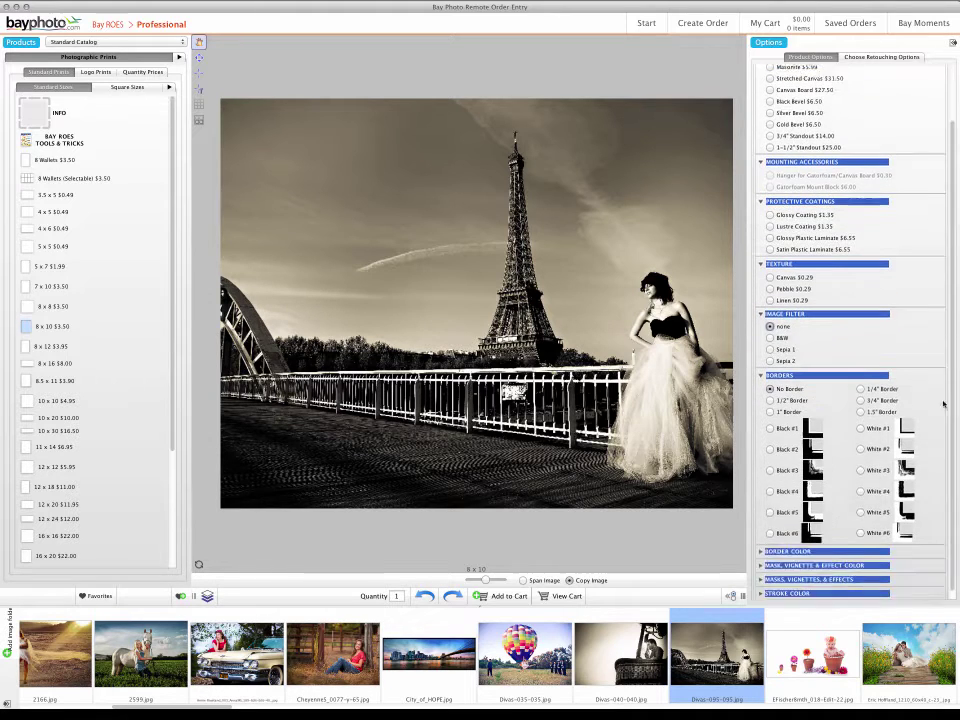
pyautogui.click(860, 504)
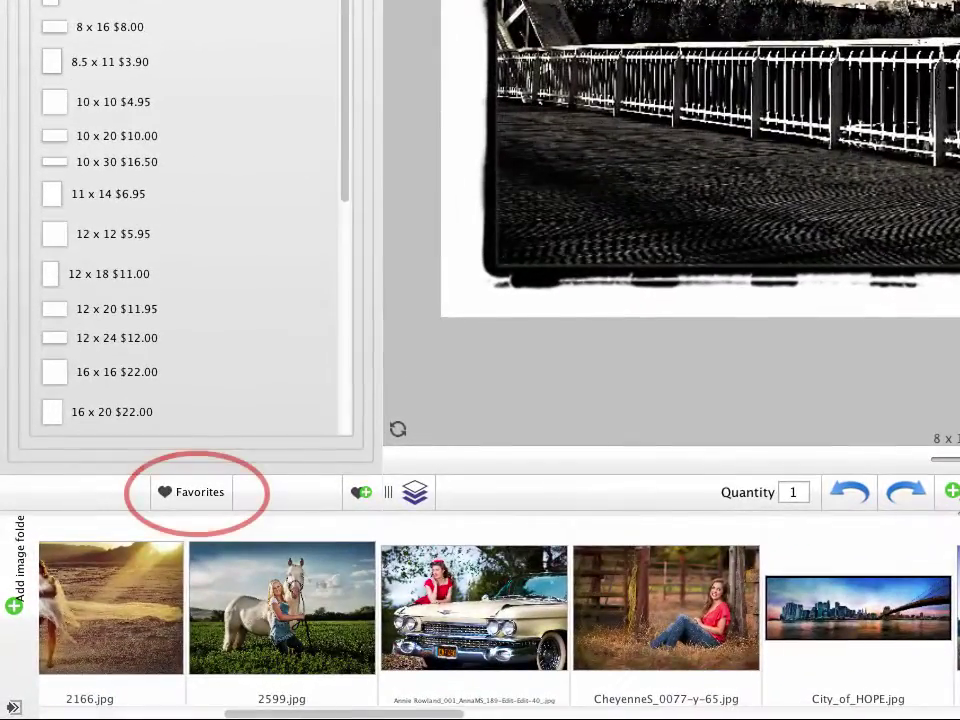
# - Create a new favorites group named 'Sloppy Border Prints'
pyautogui.click(205, 494)
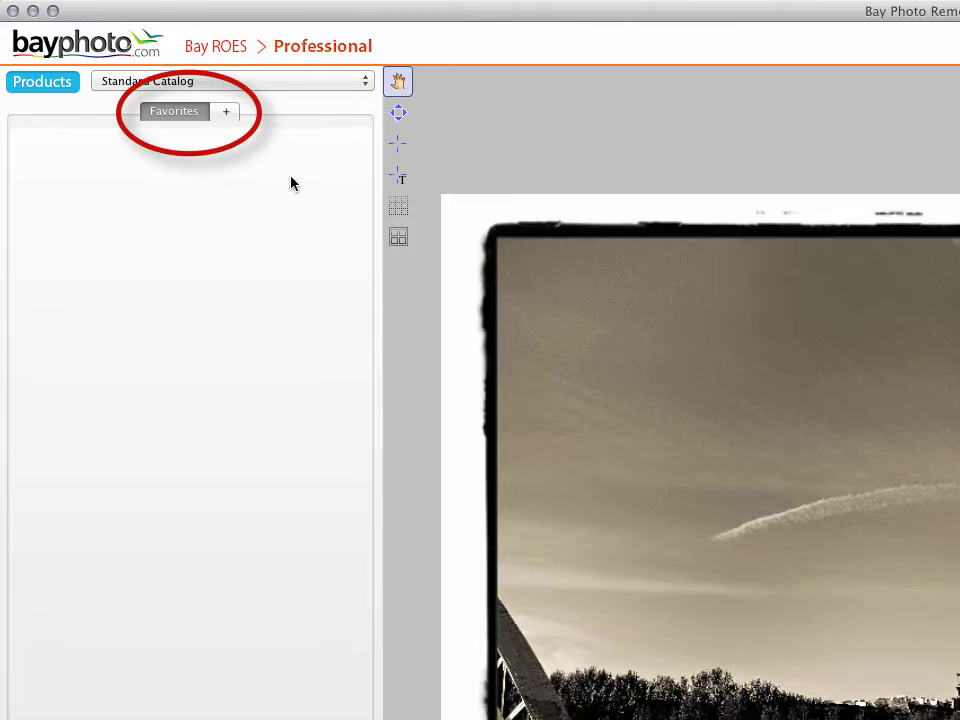
pyautogui.click(227, 113)
pyautogui.click(241, 146)
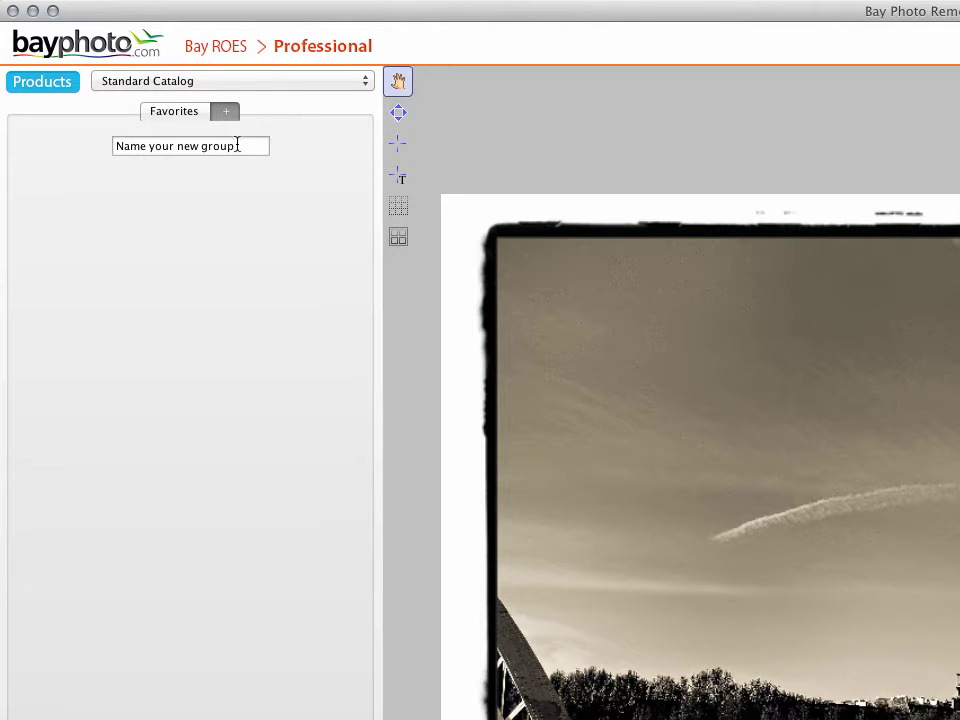
pyautogui.tripleClick(131, 148)
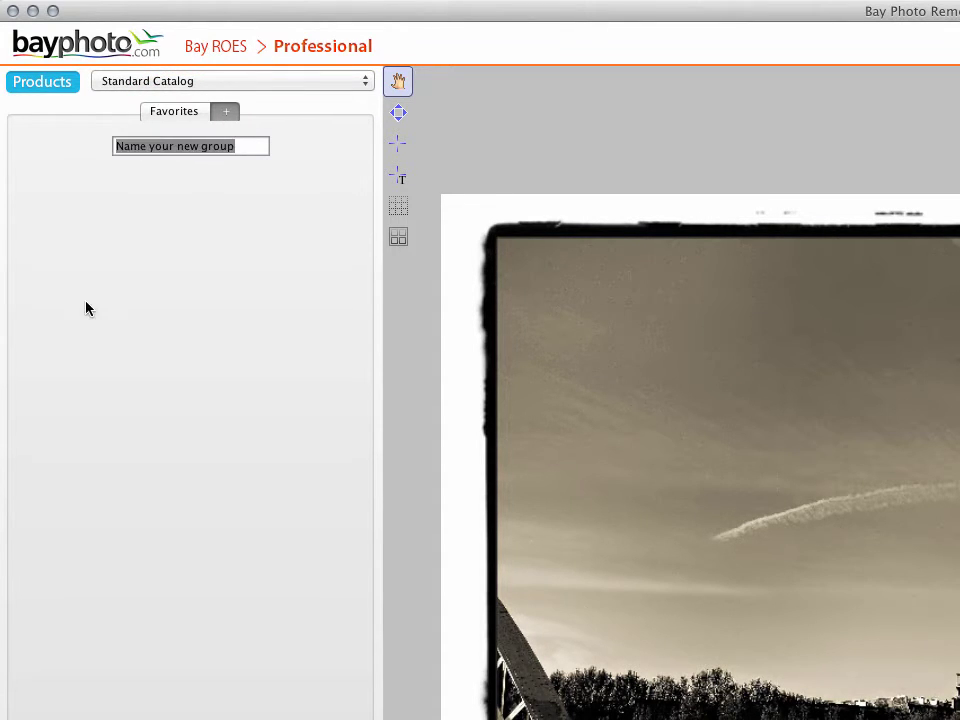
pyautogui.write('Sloppy Border Prints')
pyautogui.press('Return')
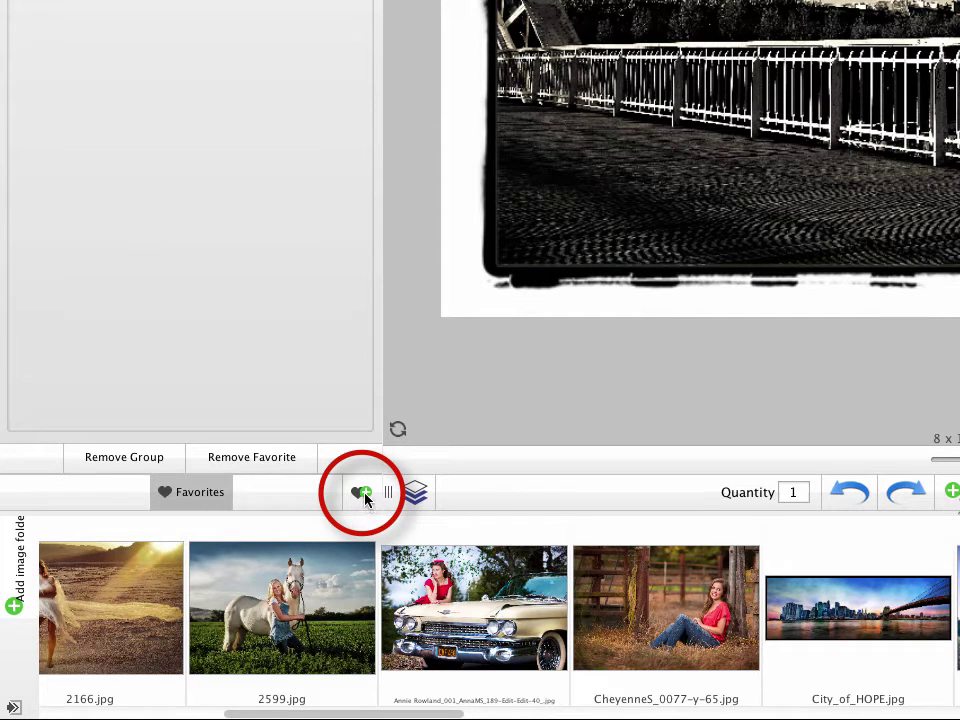
# - Save the bordered print as favorite '8x10 White#5 Border'
pyautogui.click(365, 495)
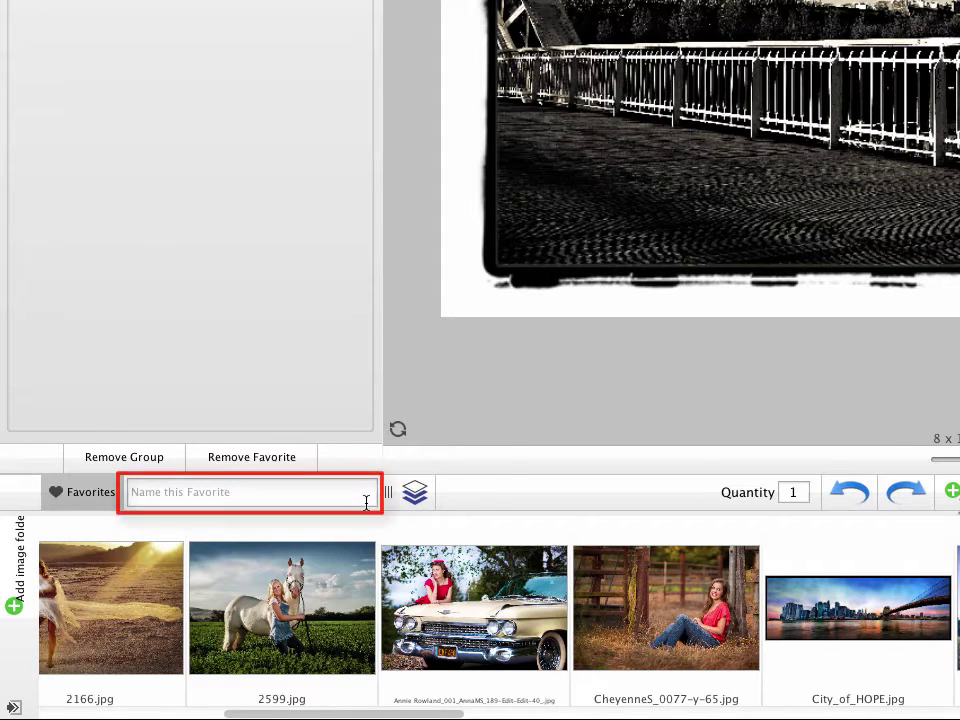
pyautogui.write('8x10 White#5 Border')
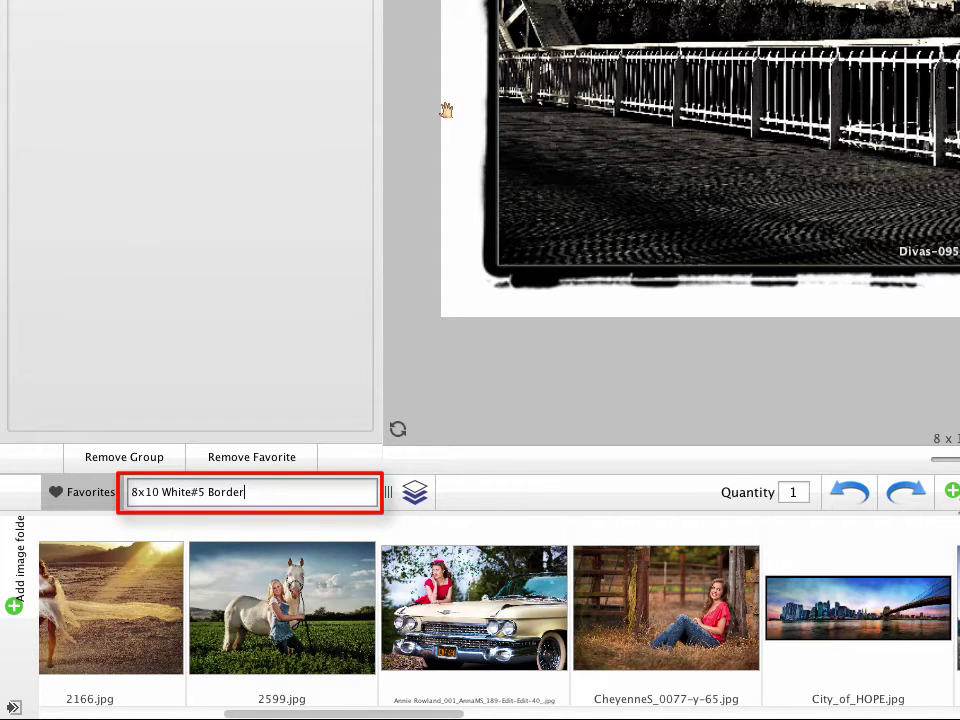
pyautogui.press('Return')
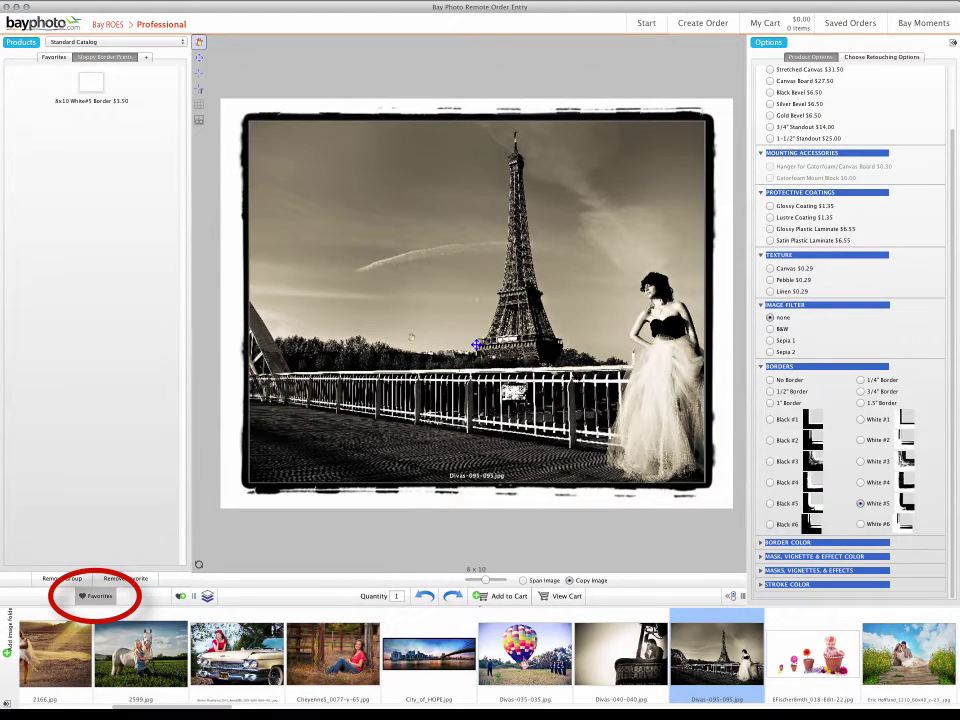
# - Return to the photographic print size list with an empty 8 x 10 preview and bring up favorites
pyautogui.click(104, 598)
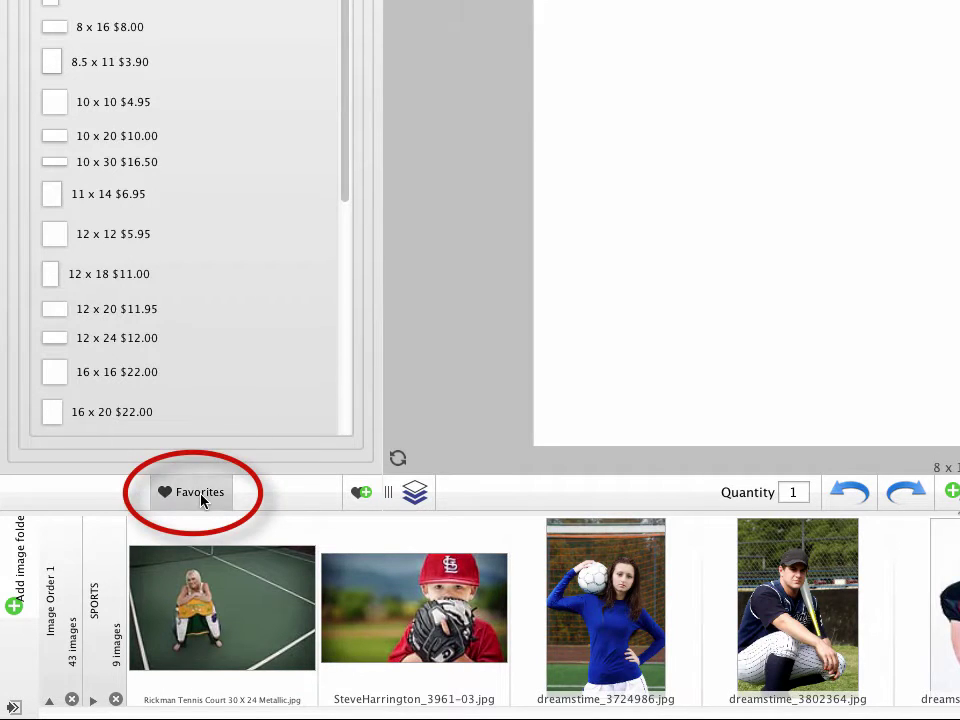
pyautogui.click(199, 492)
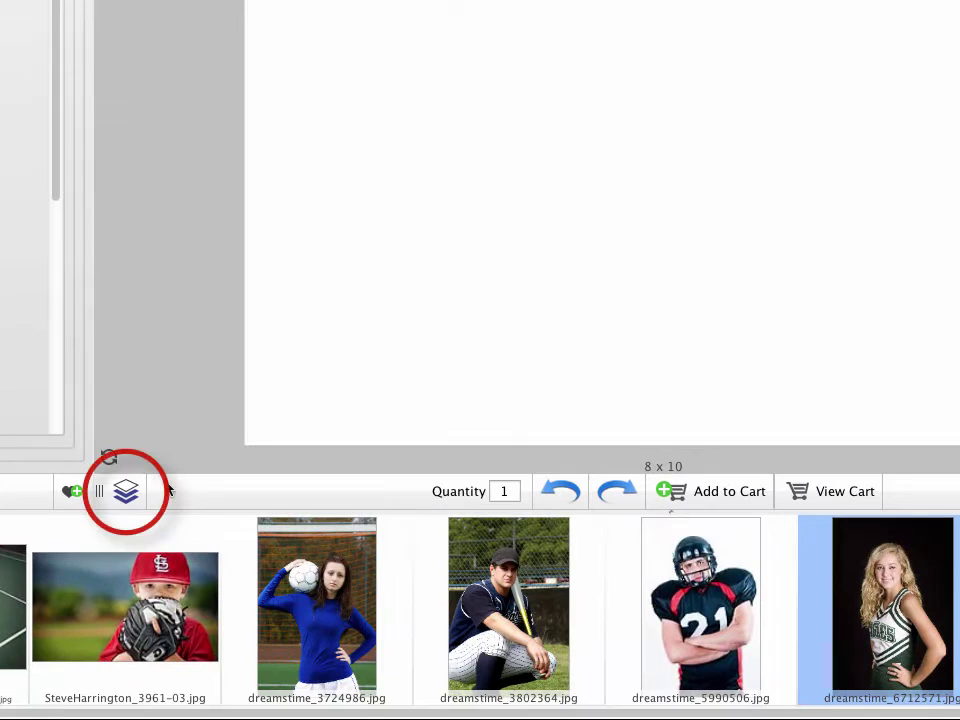
# - Switch to a multi-size layout and add a 5x7 page, positioning it beside the 8x10
pyautogui.click(126, 494)
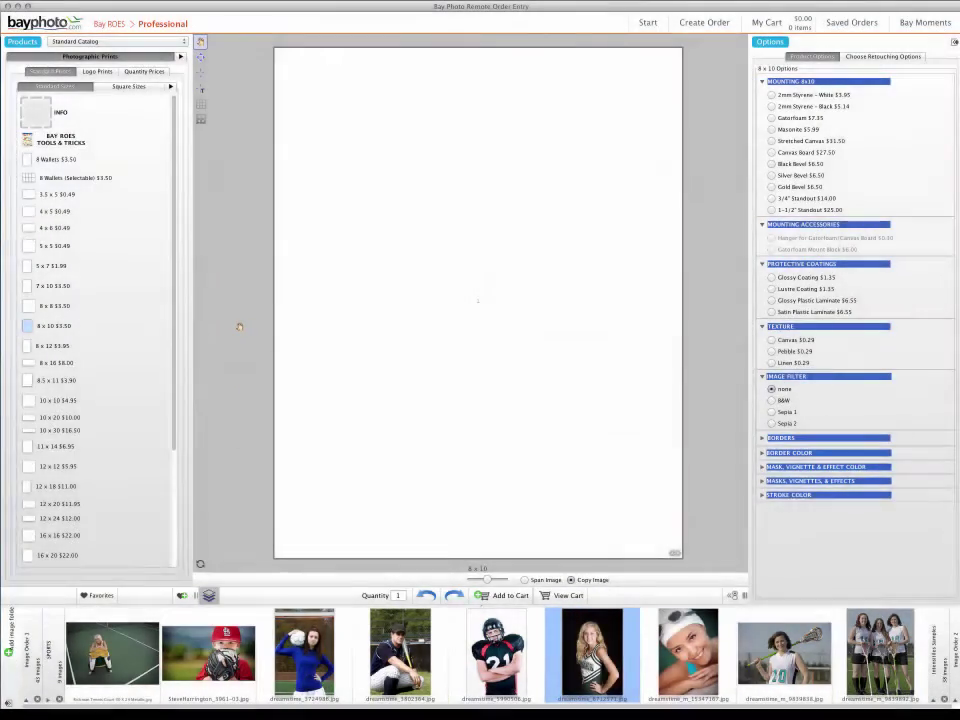
pyautogui.moveTo(239, 326); pyautogui.dragTo(238, 331)
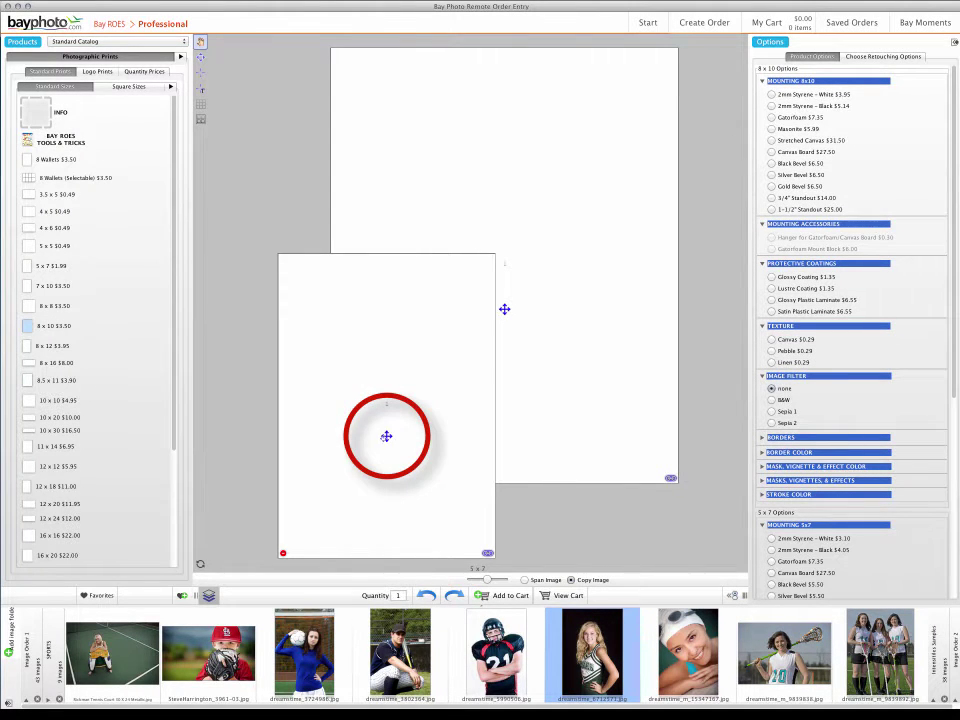
pyautogui.moveTo(386, 436); pyautogui.dragTo(248, 274)
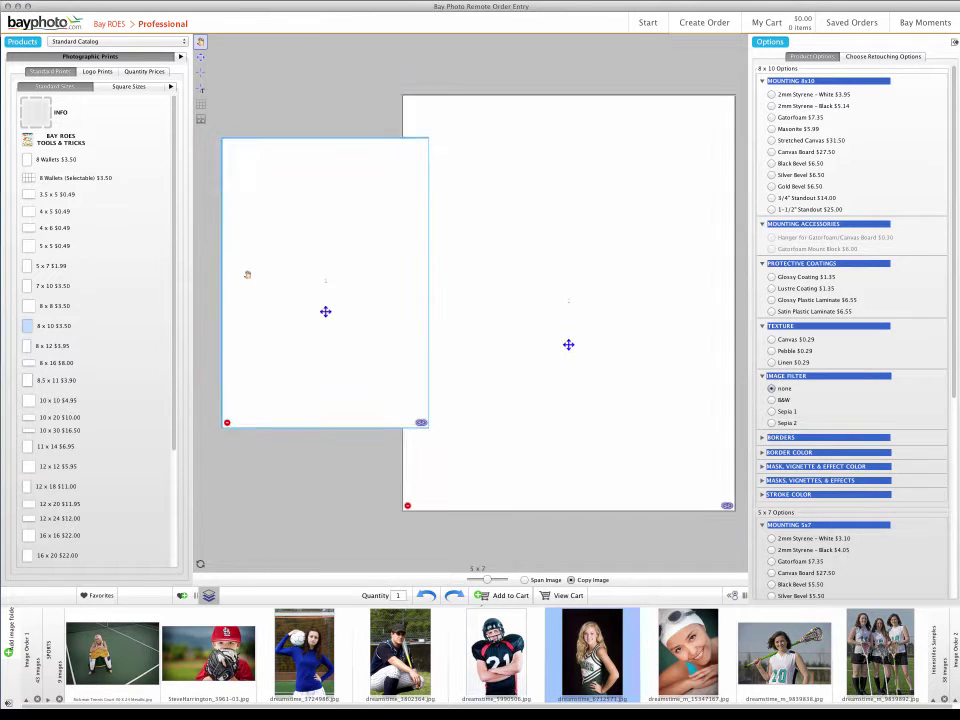
pyautogui.moveTo(325, 311); pyautogui.dragTo(298, 305)
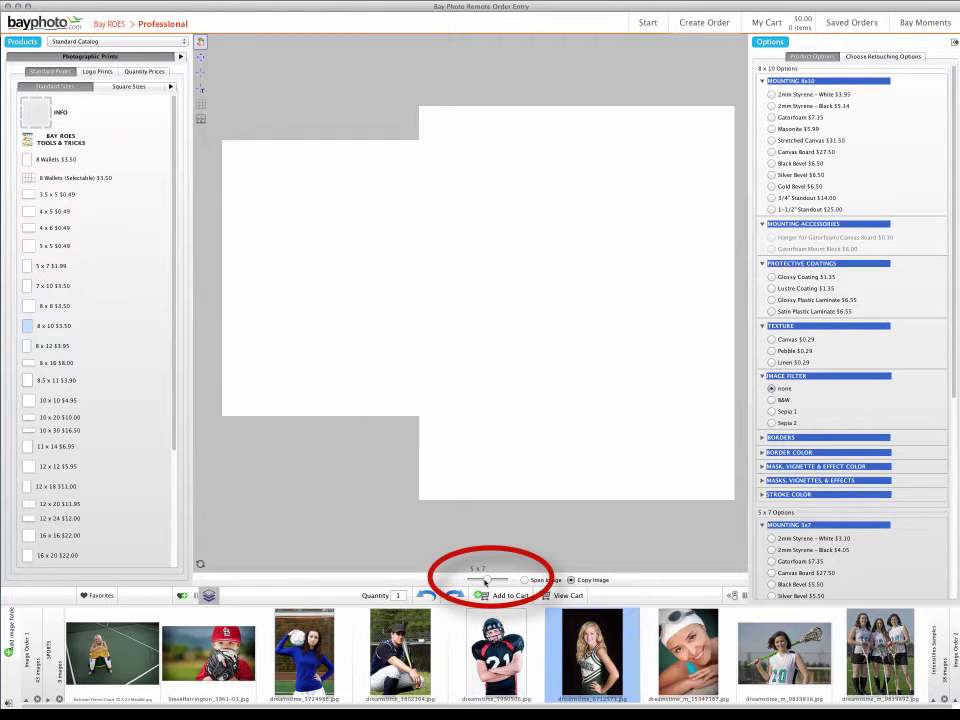
pyautogui.moveTo(486, 580); pyautogui.dragTo(483, 580)
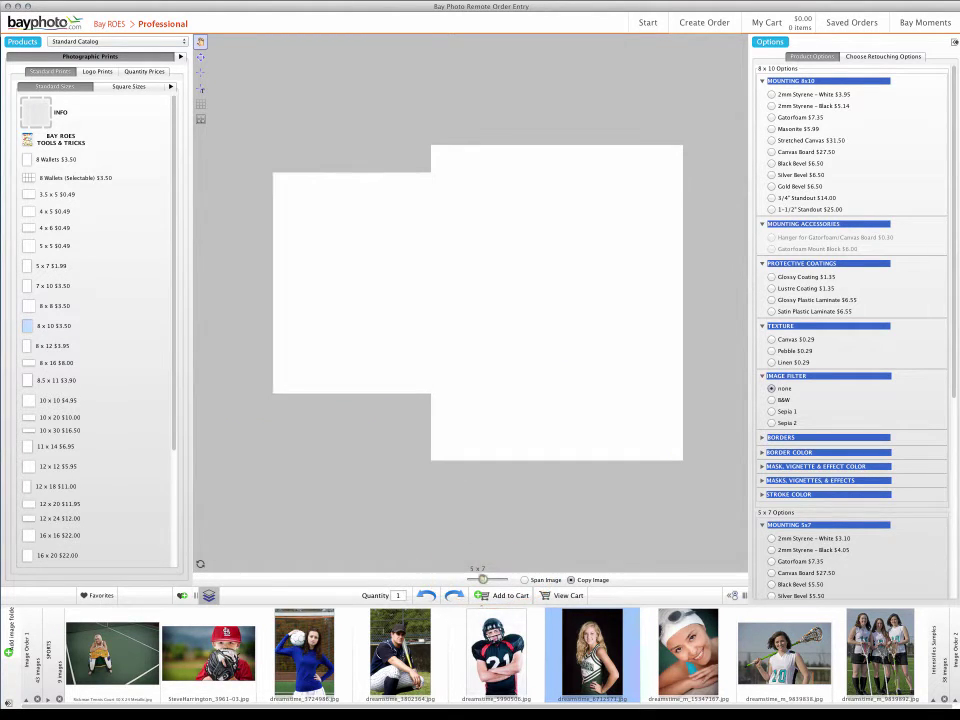
pyautogui.moveTo(324, 308); pyautogui.dragTo(305, 278)
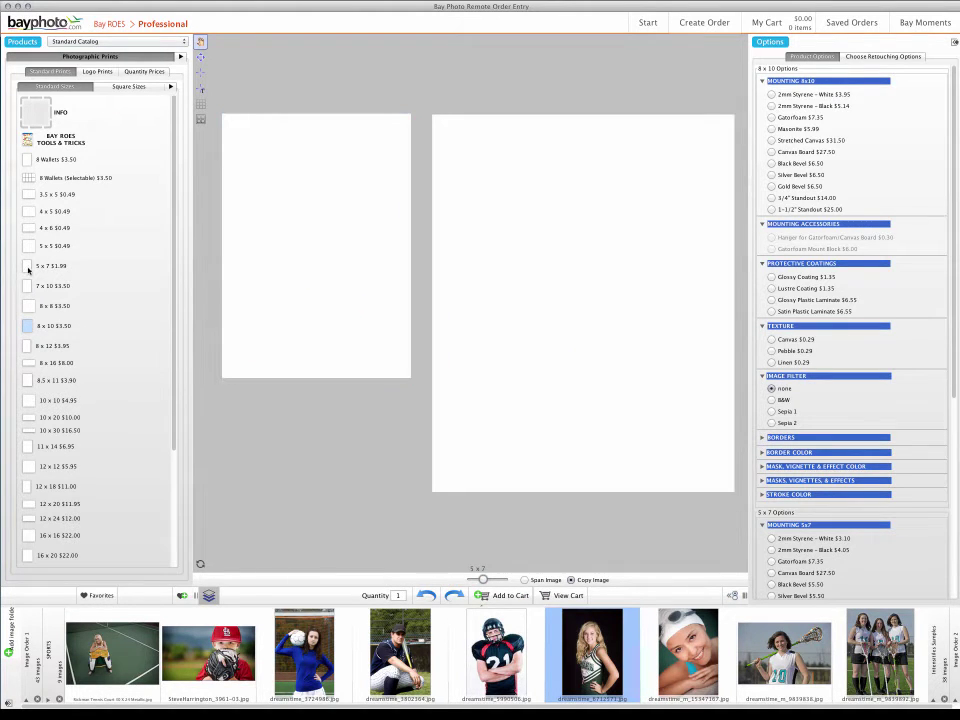
# - Add two more 5x7 pages to the stack, then start removing one of them
pyautogui.moveTo(28, 268); pyautogui.dragTo(280, 375)
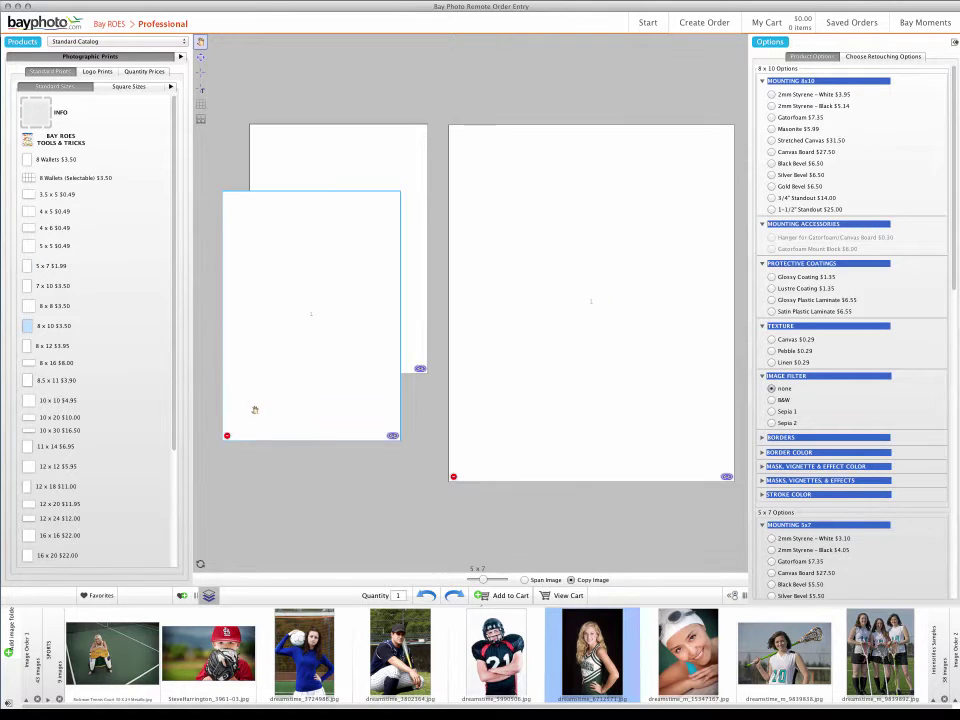
pyautogui.click(260, 414)
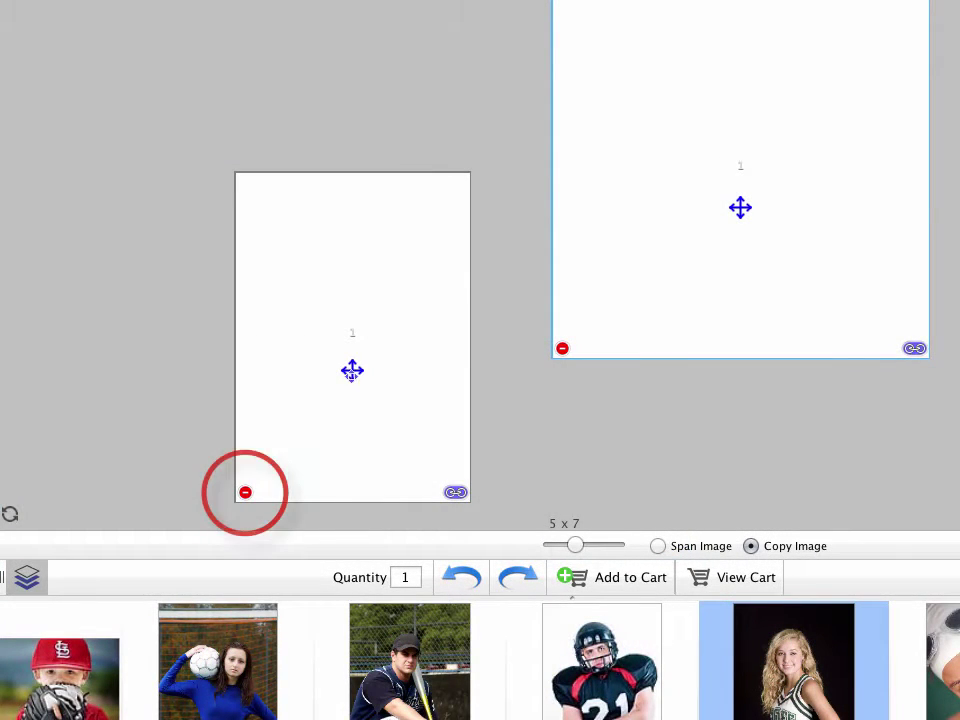
pyautogui.click(245, 492)
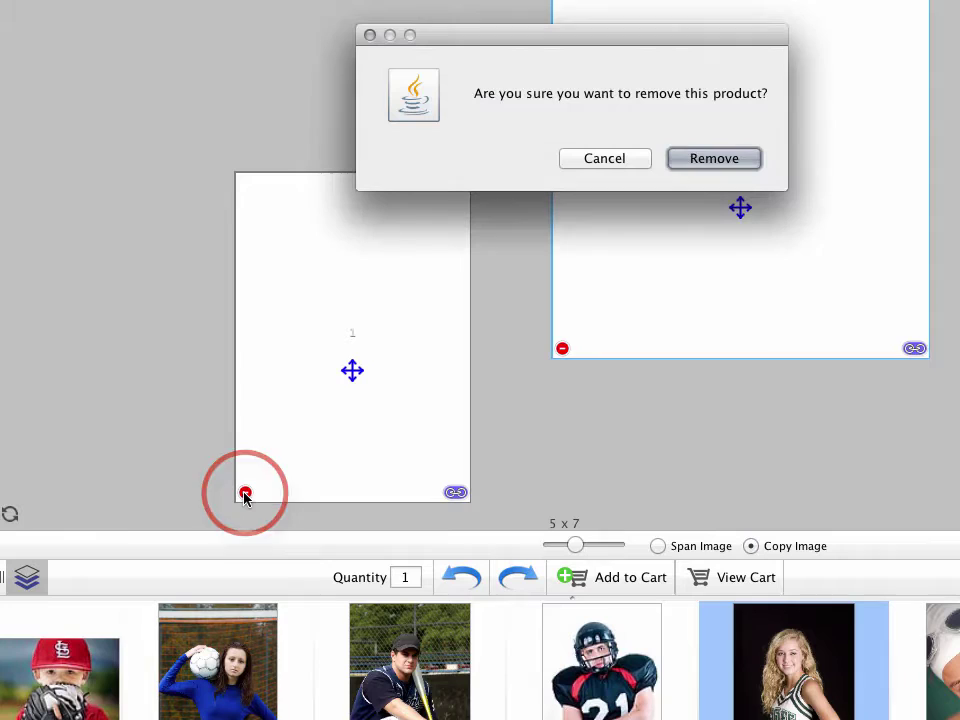
# - Confirm removing the extra 5x7, then save the layout as favorite '1-8x10, 18x8, 3-5x7s vertical'
pyautogui.click(672, 165)
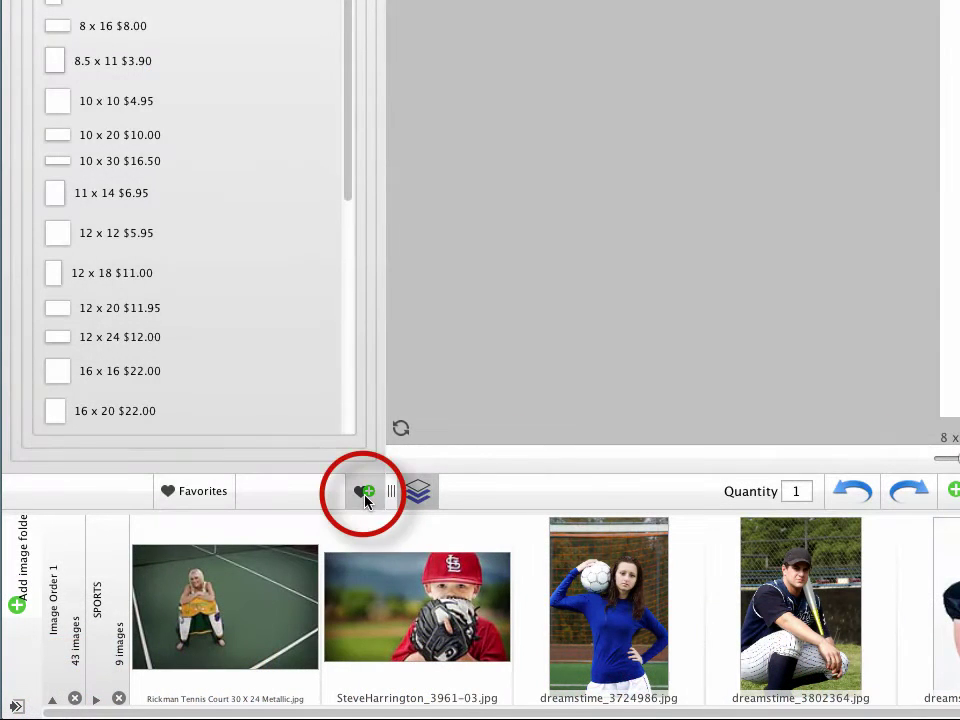
pyautogui.click(366, 494)
pyautogui.click(339, 495)
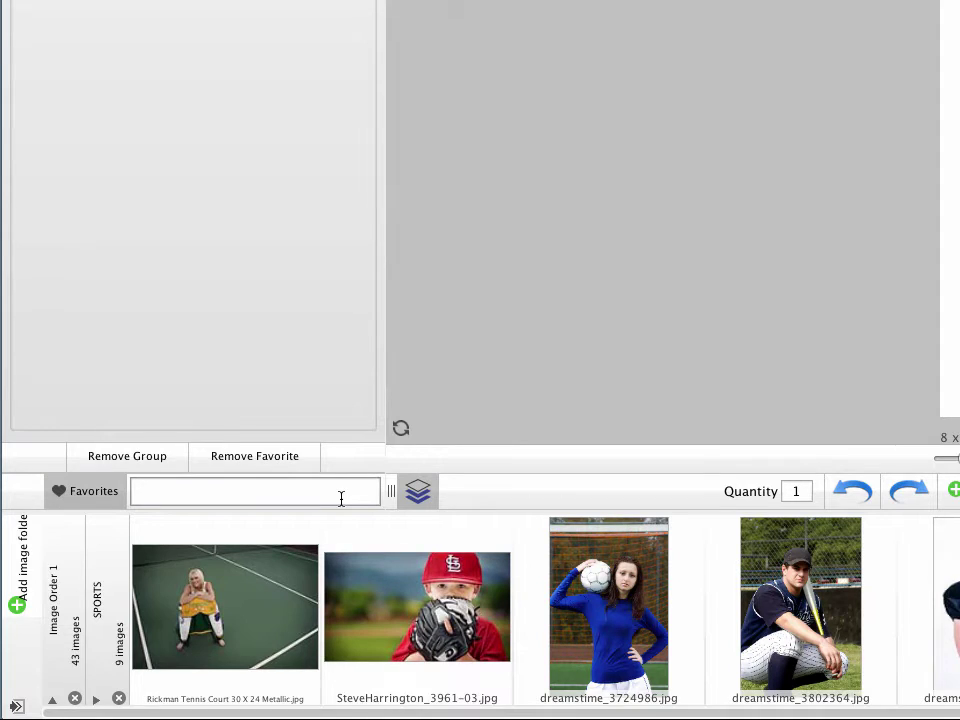
pyautogui.write('1-8x10, 18x8, 3-5x7s vertical')
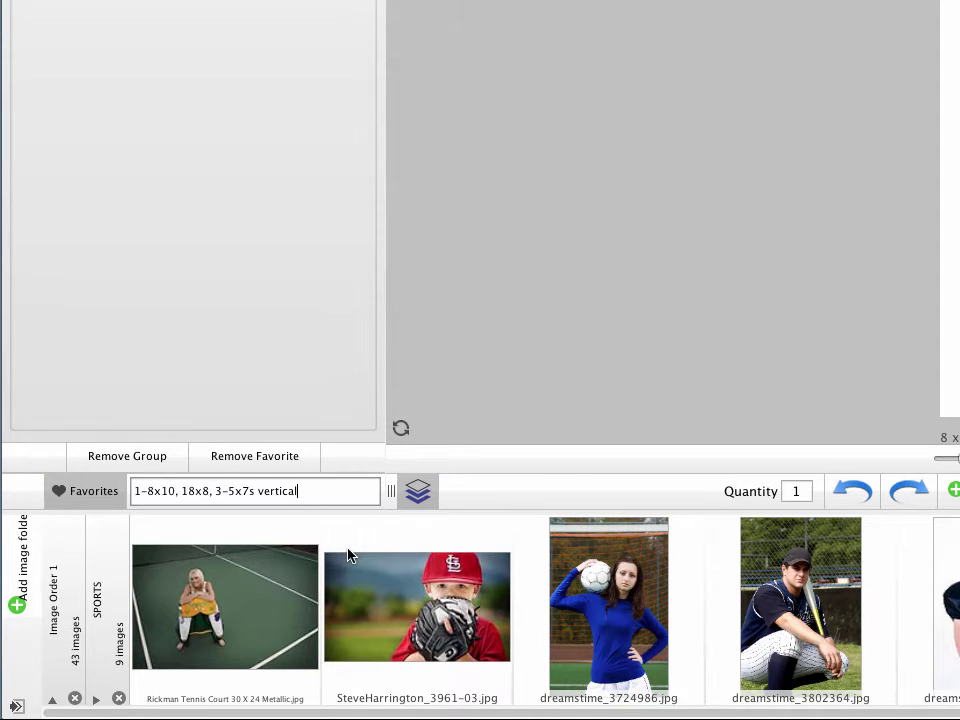
pyautogui.press('Return')
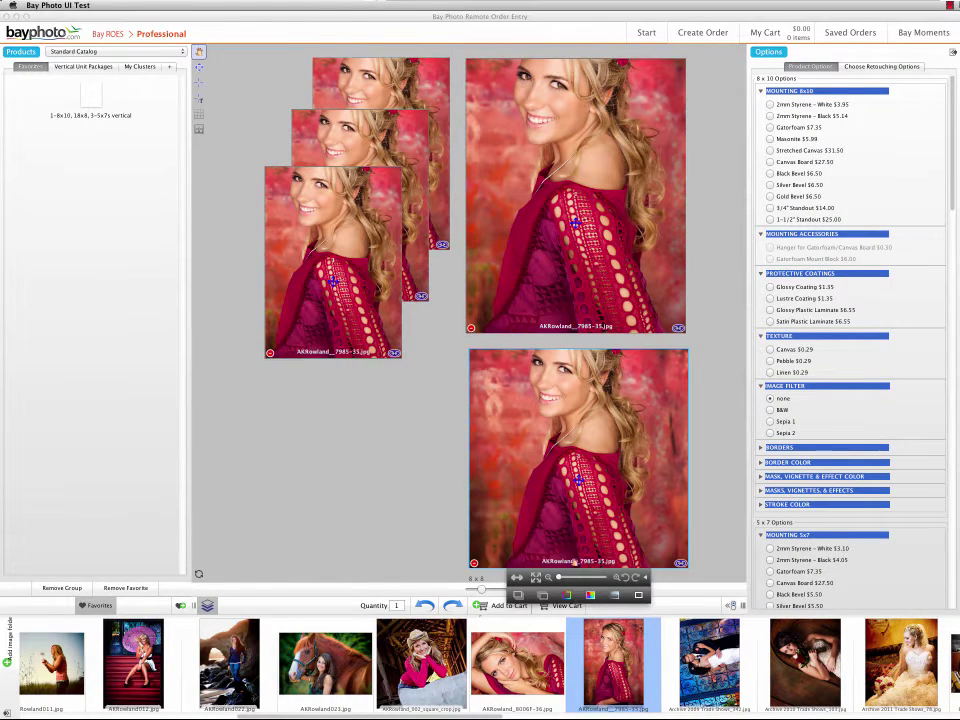
# - Recrop the portrait copies around the girl's face and place the cowboy-hat portrait in the 8x8 print
pyautogui.moveTo(559, 578); pyautogui.dragTo(580, 578)
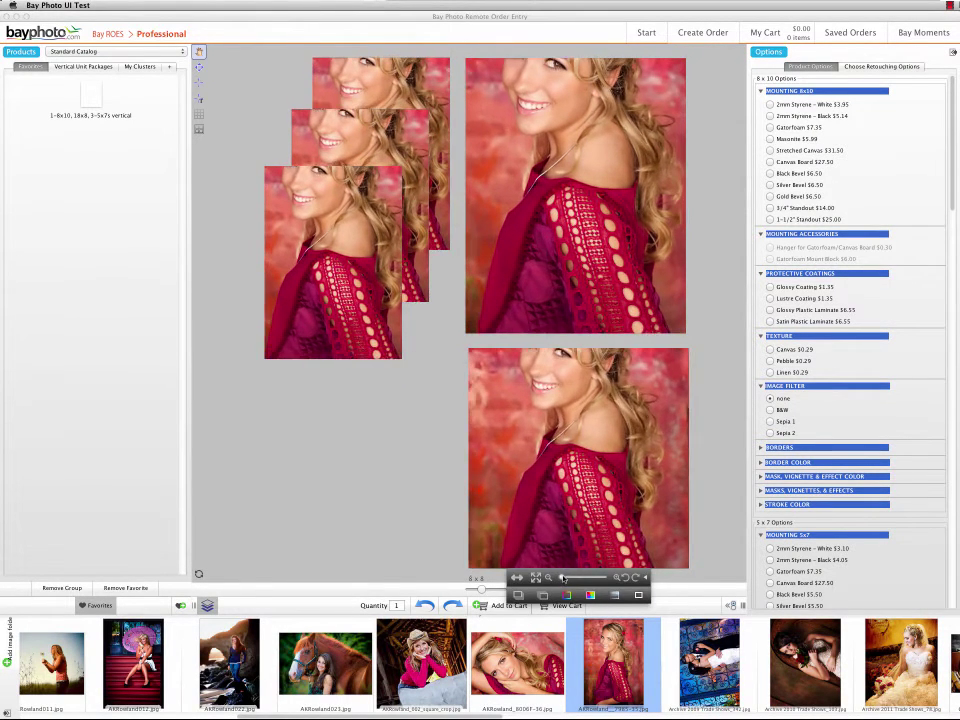
pyautogui.moveTo(658, 462); pyautogui.dragTo(660, 540)
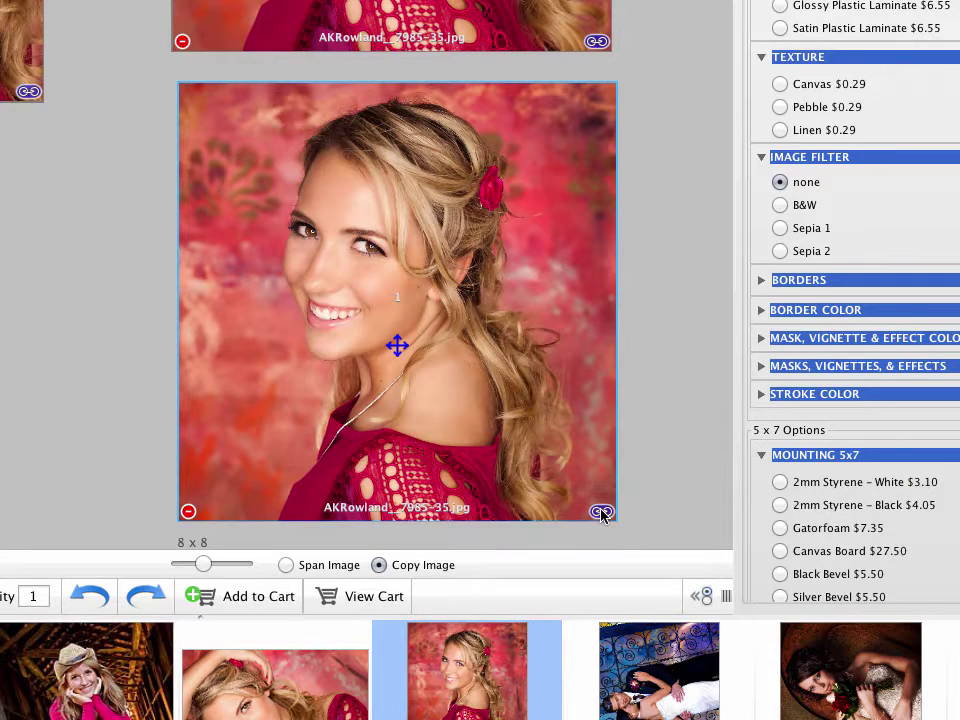
pyautogui.click(602, 513)
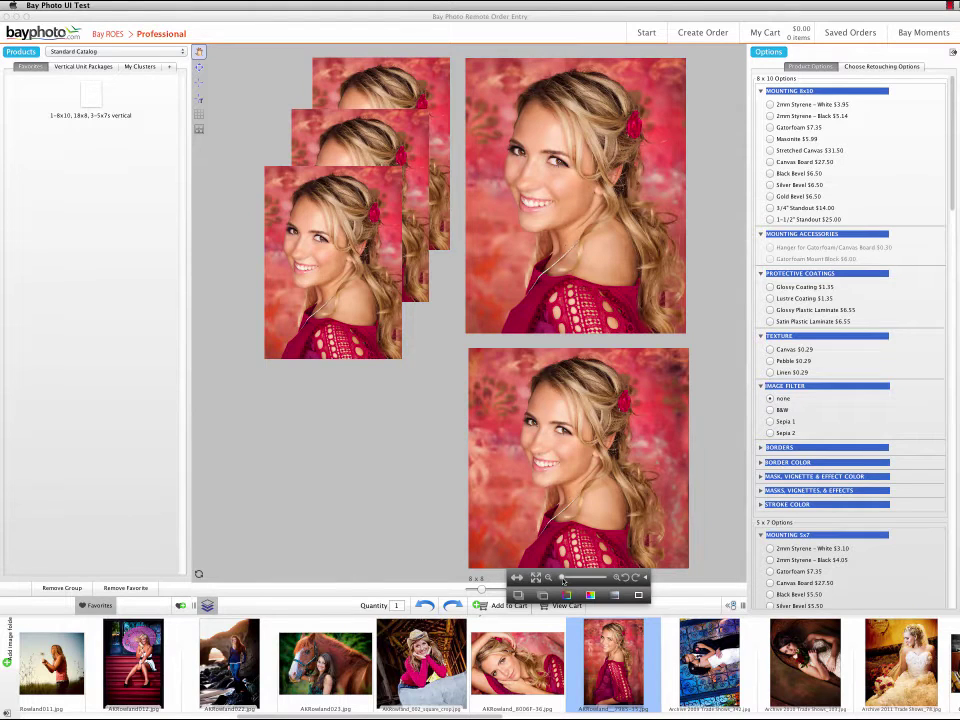
pyautogui.moveTo(563, 580); pyautogui.dragTo(559, 580)
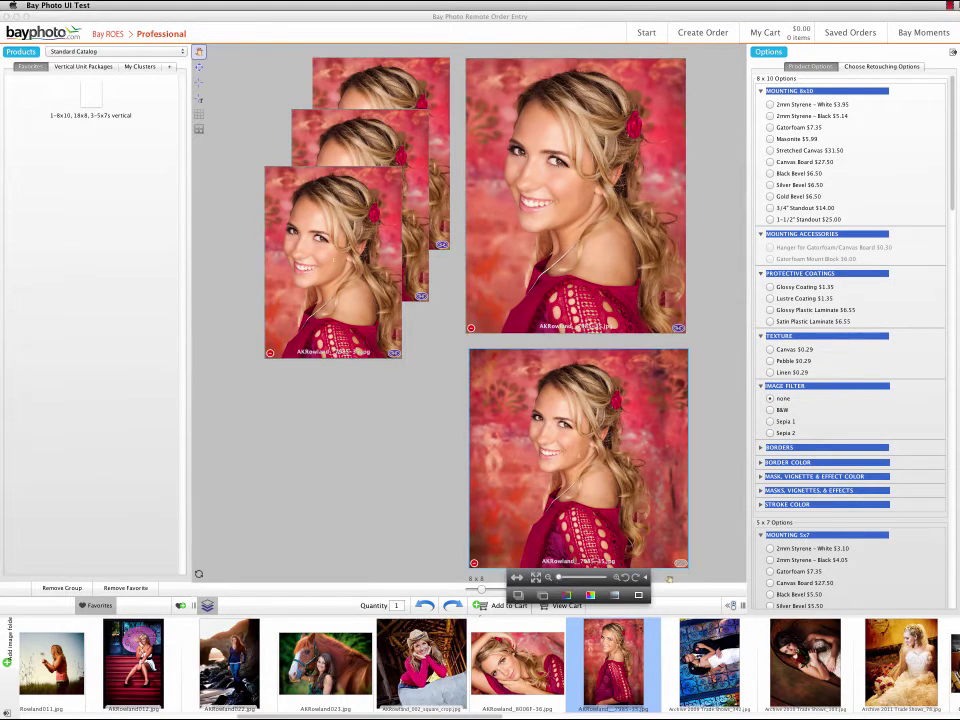
pyautogui.moveTo(421, 660); pyautogui.dragTo(600, 470)
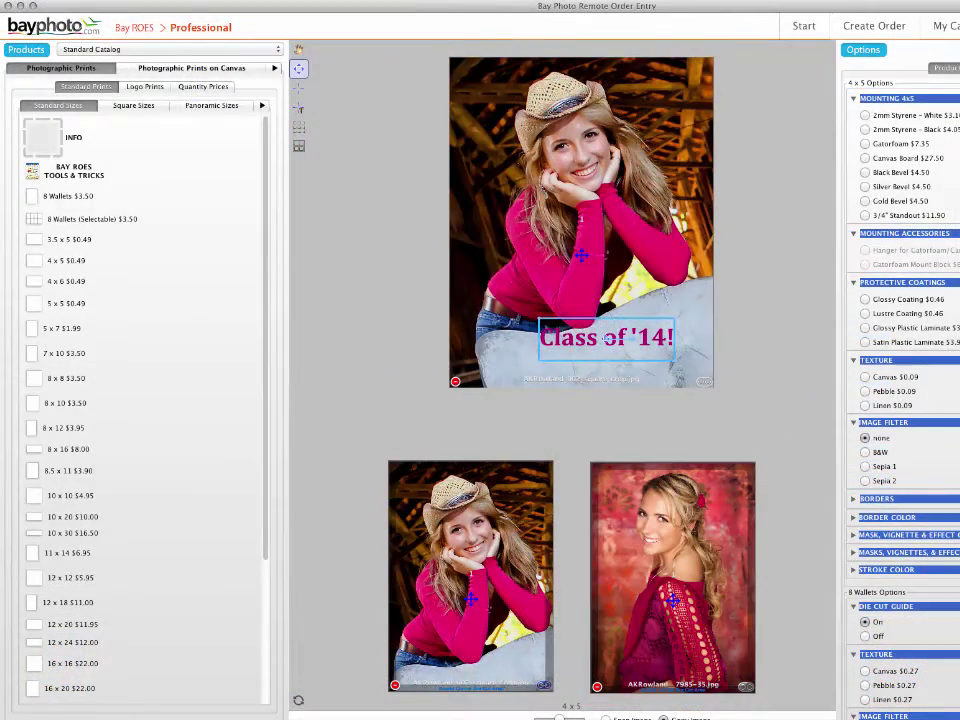
# - Shift the Class of '14! caption slightly right and down on the 4x5 photo
pyautogui.moveTo(606, 338); pyautogui.dragTo(636, 352)
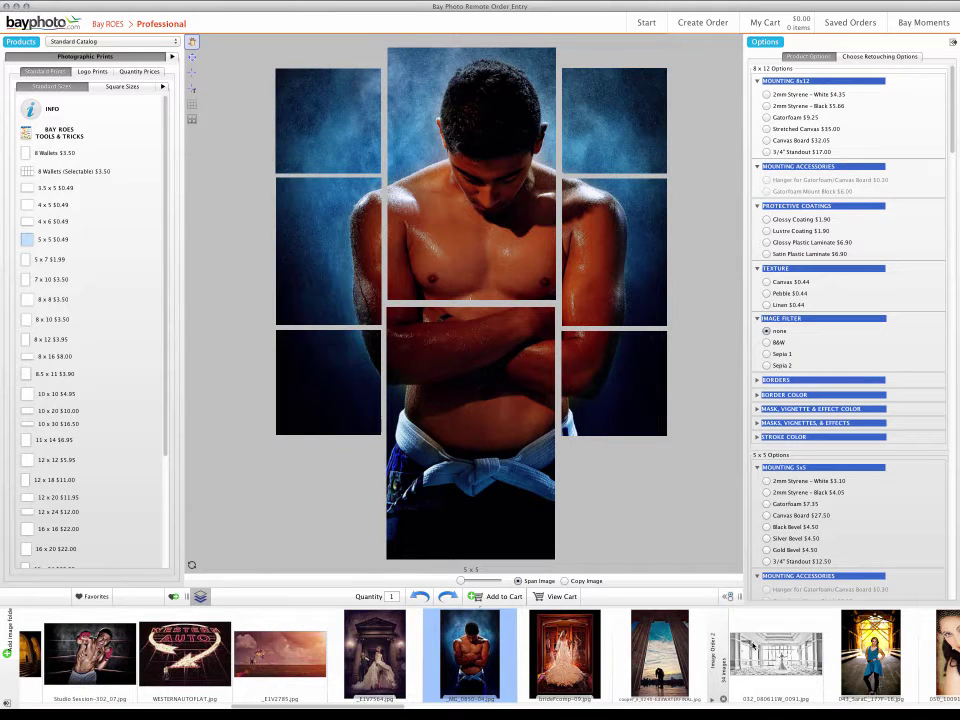
# - Zoom the boy's spanned photo a little larger inside the split-panel template
pyautogui.moveTo(519, 415)
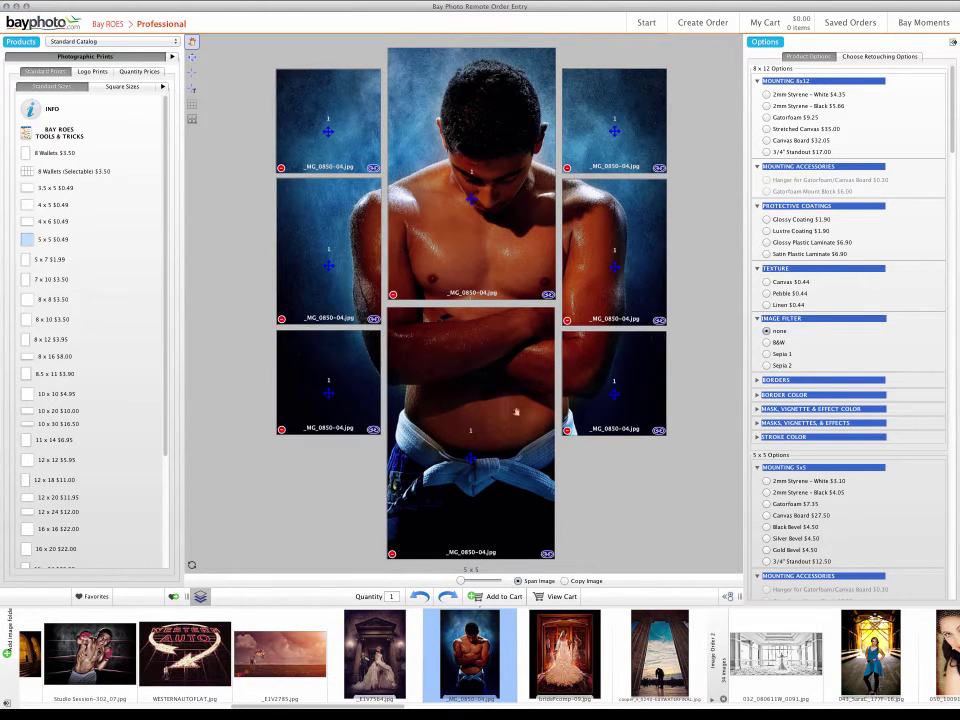
pyautogui.scroll(5, 509, 410)
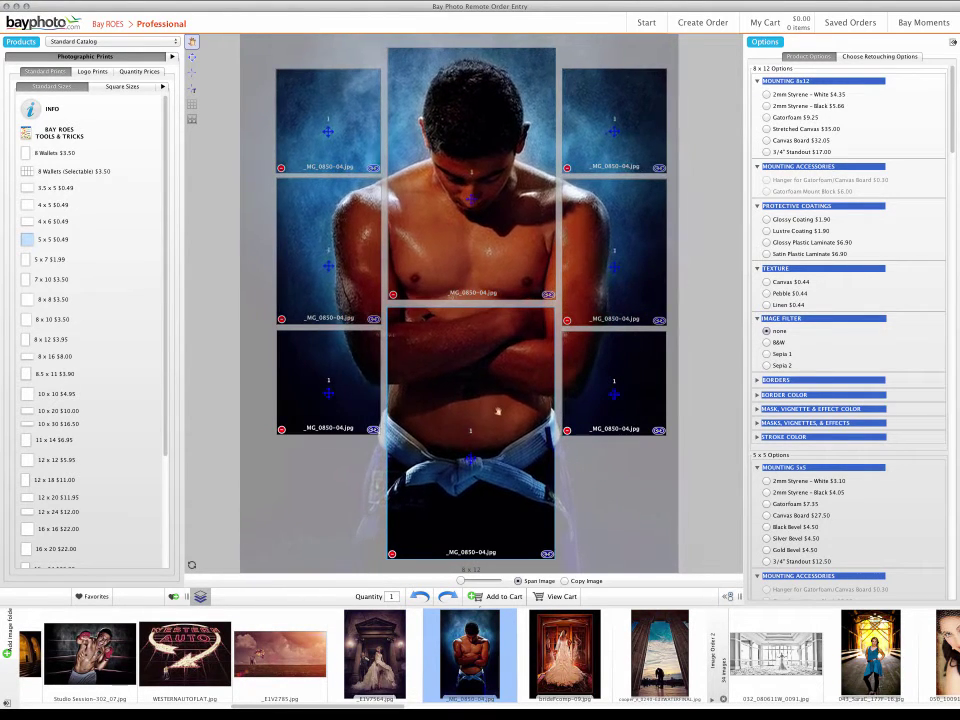
pyautogui.scroll(2, 496, 414)
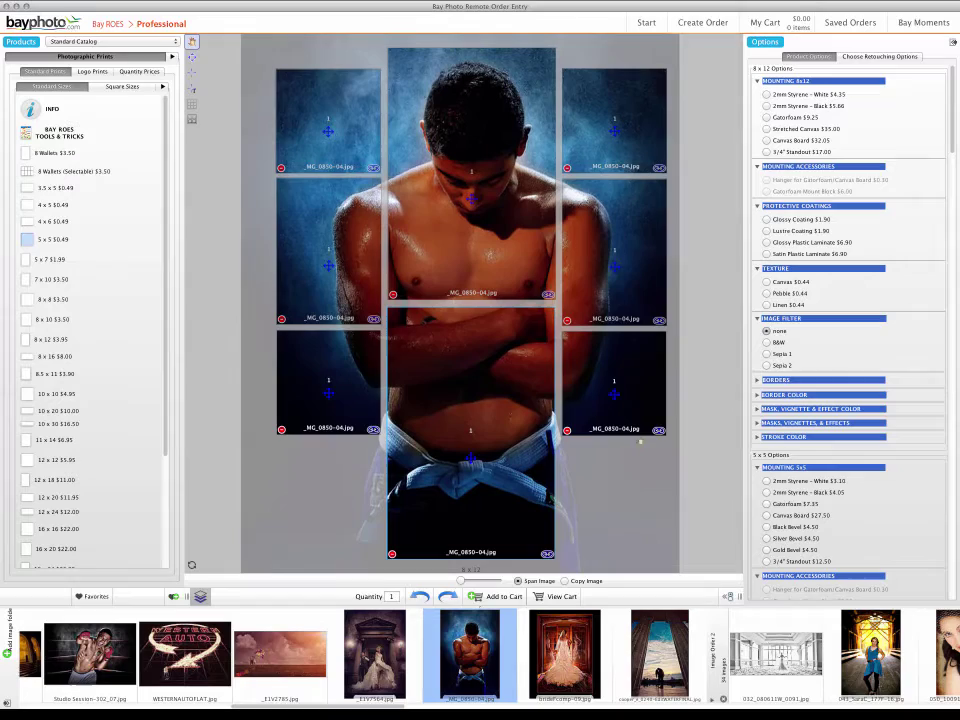
pyautogui.moveTo(470, 570)
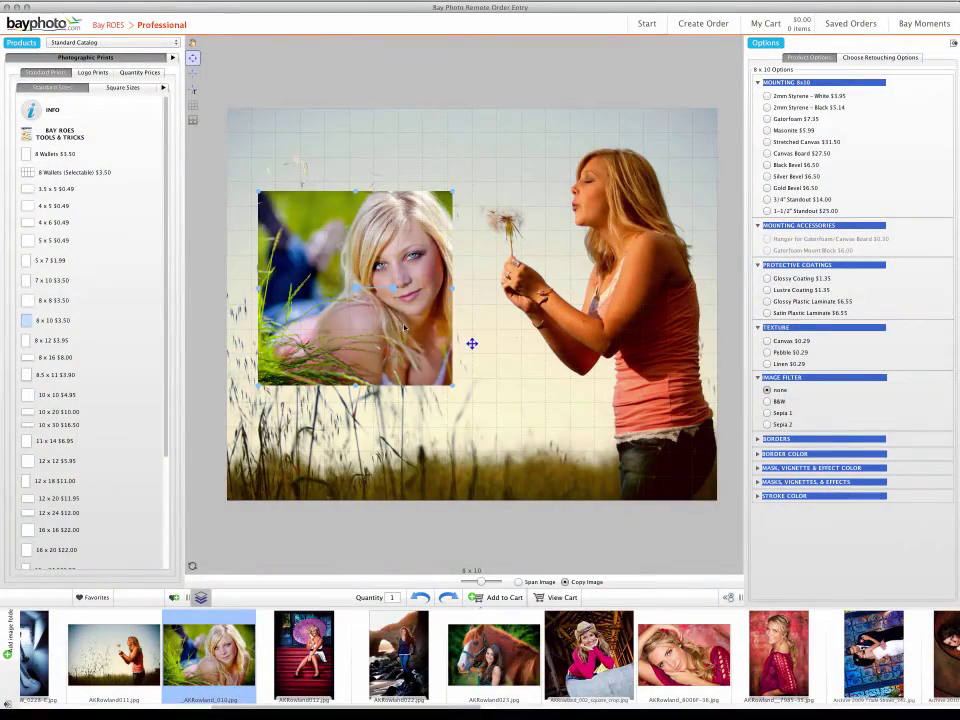
# - Shift the portrait left within its crop frame
pyautogui.moveTo(405, 328); pyautogui.dragTo(365, 330)
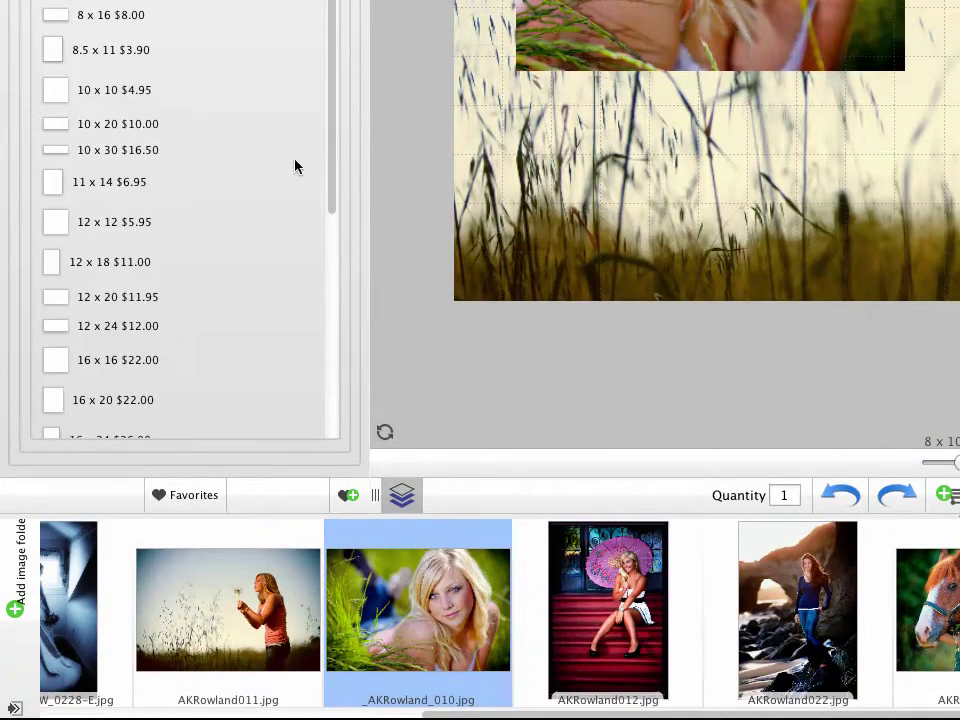
# - Open the Favorites collection
pyautogui.click(184, 503)
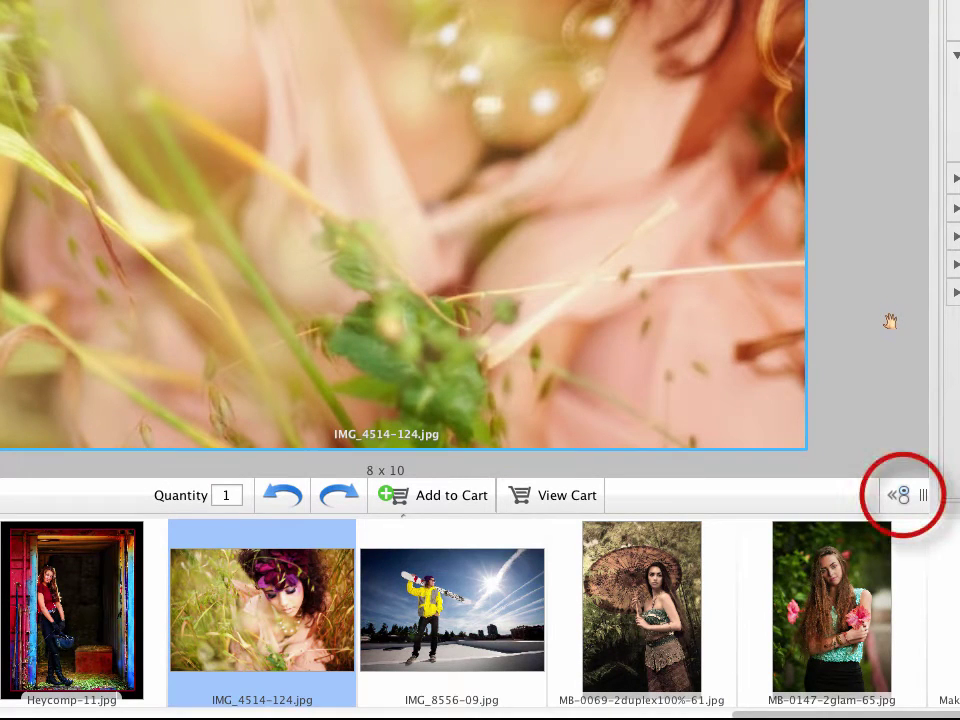
# - Reveal the Hold checkboxes for crop and options, then hide them again
pyautogui.click(899, 499)
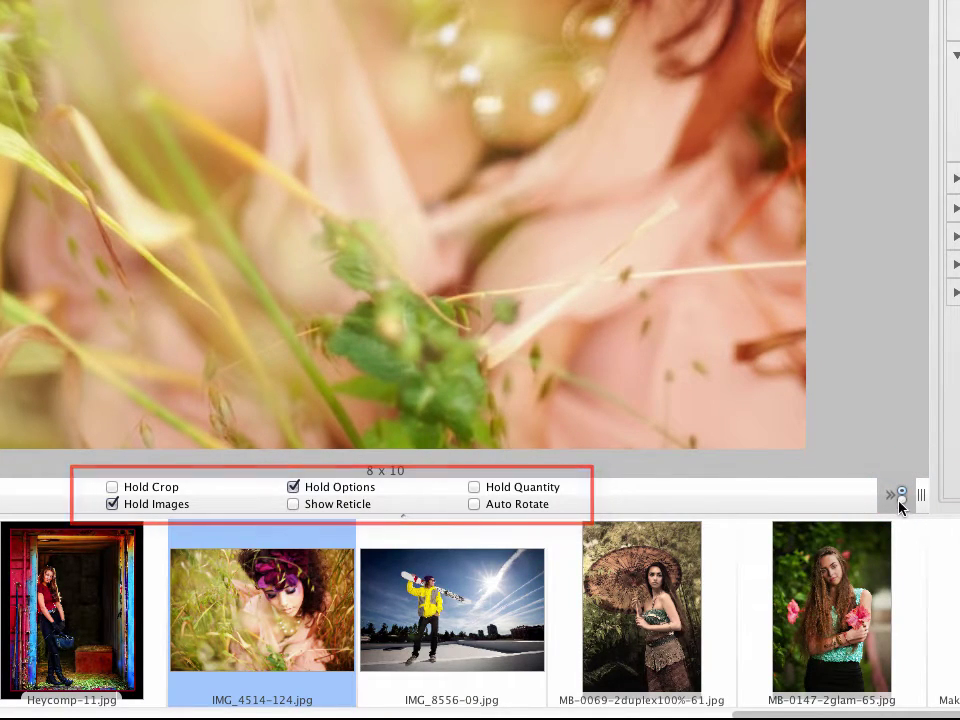
pyautogui.click(899, 500)
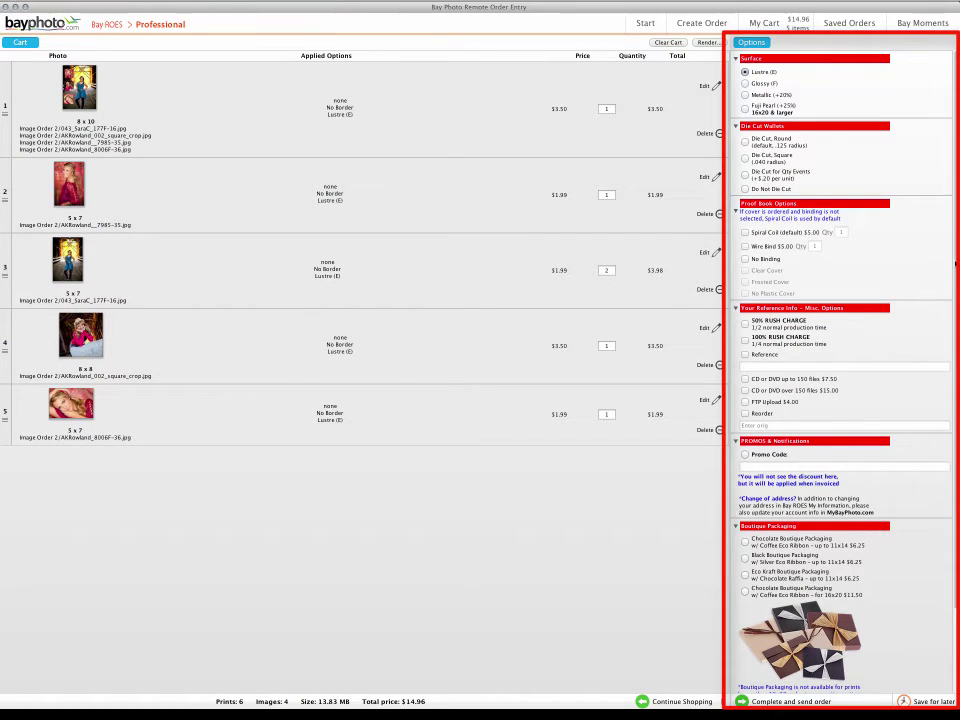
# - Save the current $14.96 cart for later under the name Carlton_Model_Proofs
pyautogui.scroll(-4, 955, 263)
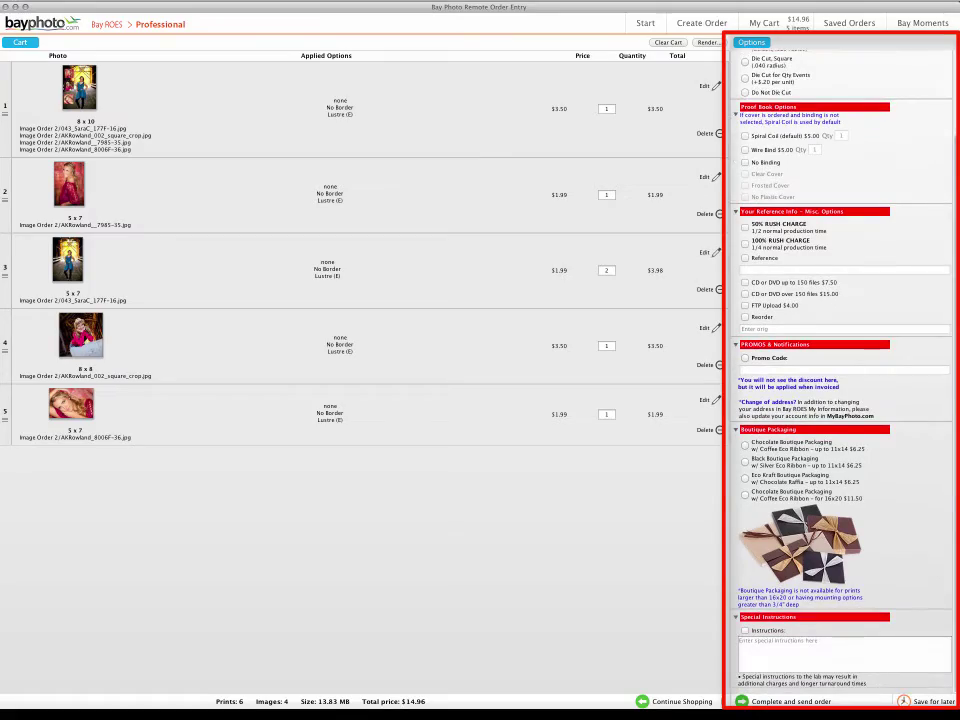
pyautogui.scroll(4, 955, 263)
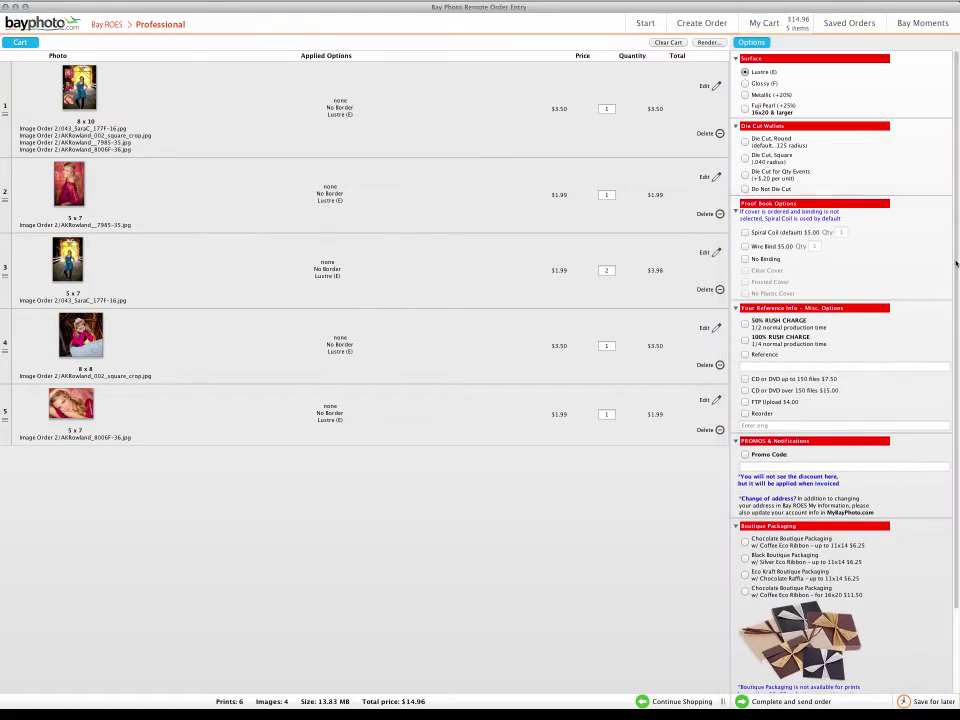
pyautogui.scroll(-4, 955, 263)
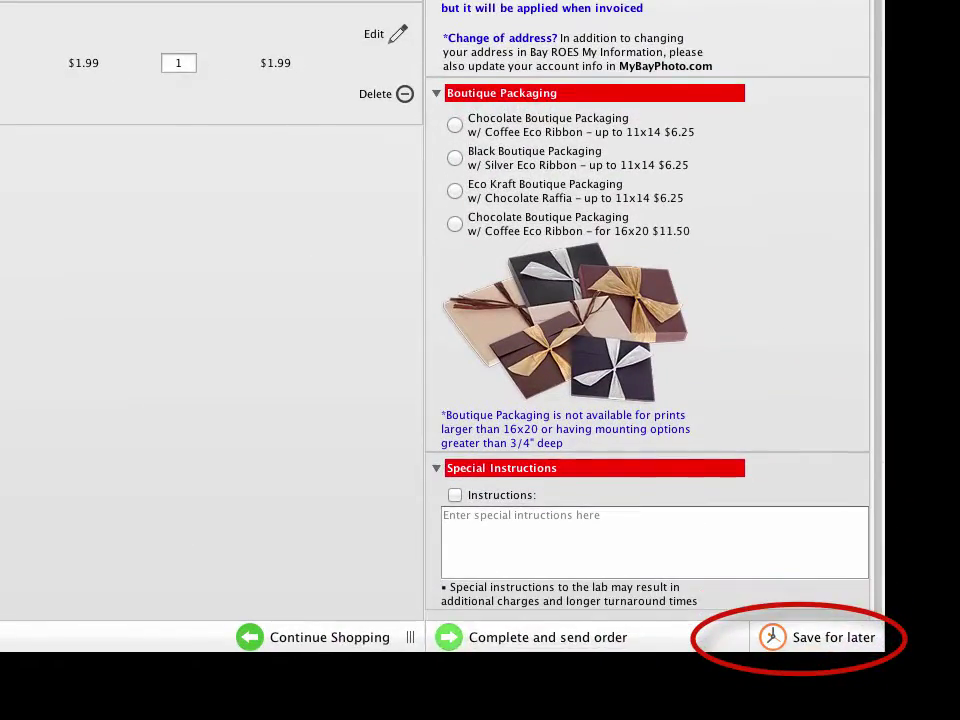
pyautogui.click(829, 638)
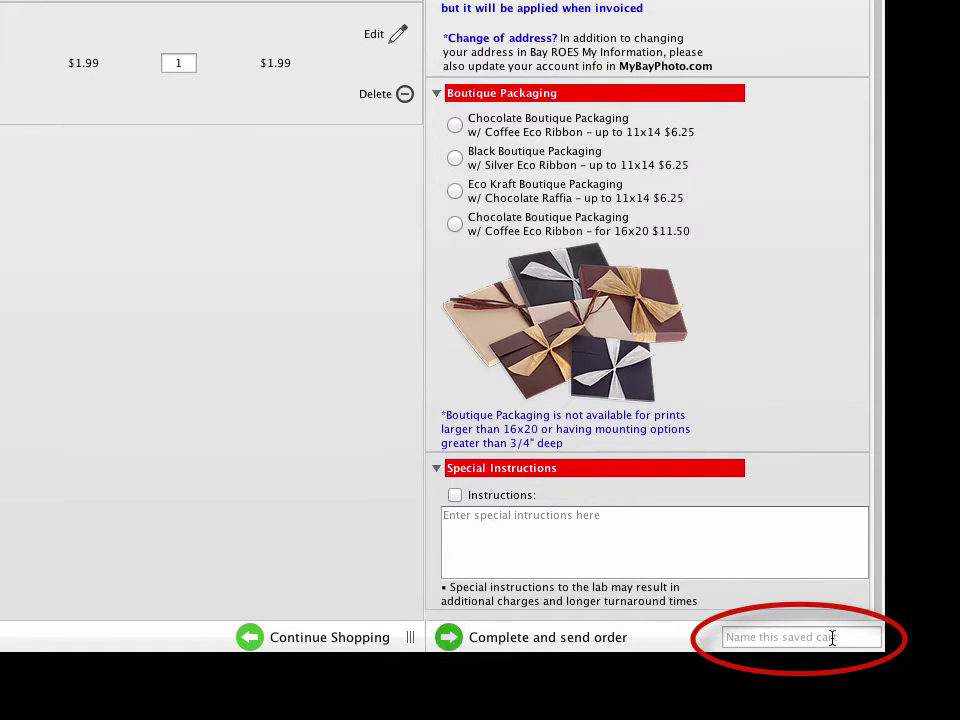
pyautogui.click(834, 637)
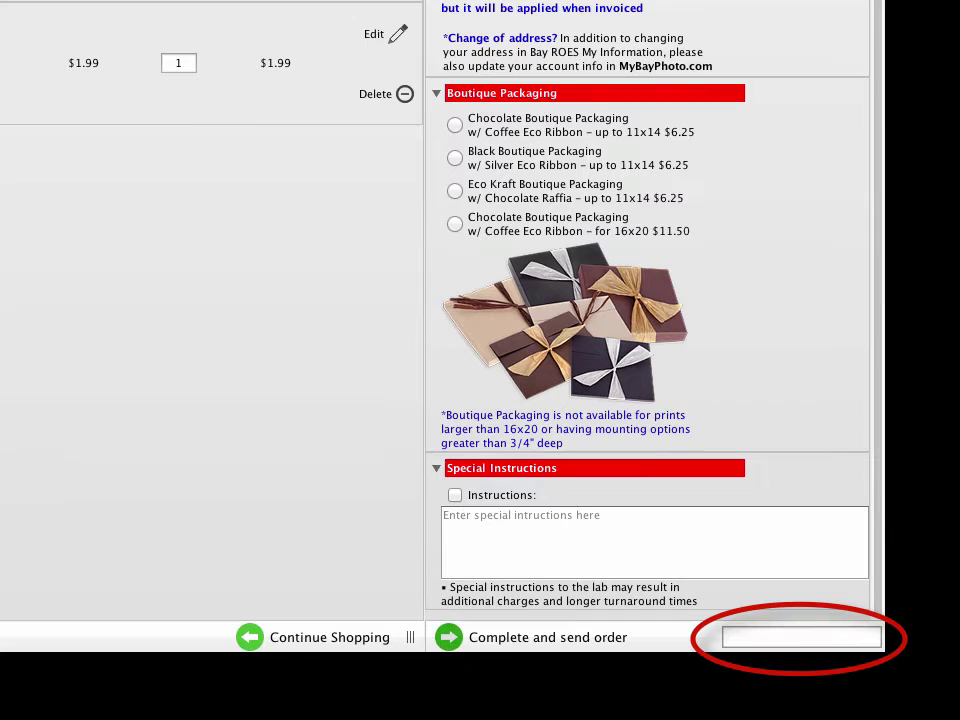
pyautogui.write('Carlton_Model_Proofs')
pyautogui.press('Return')
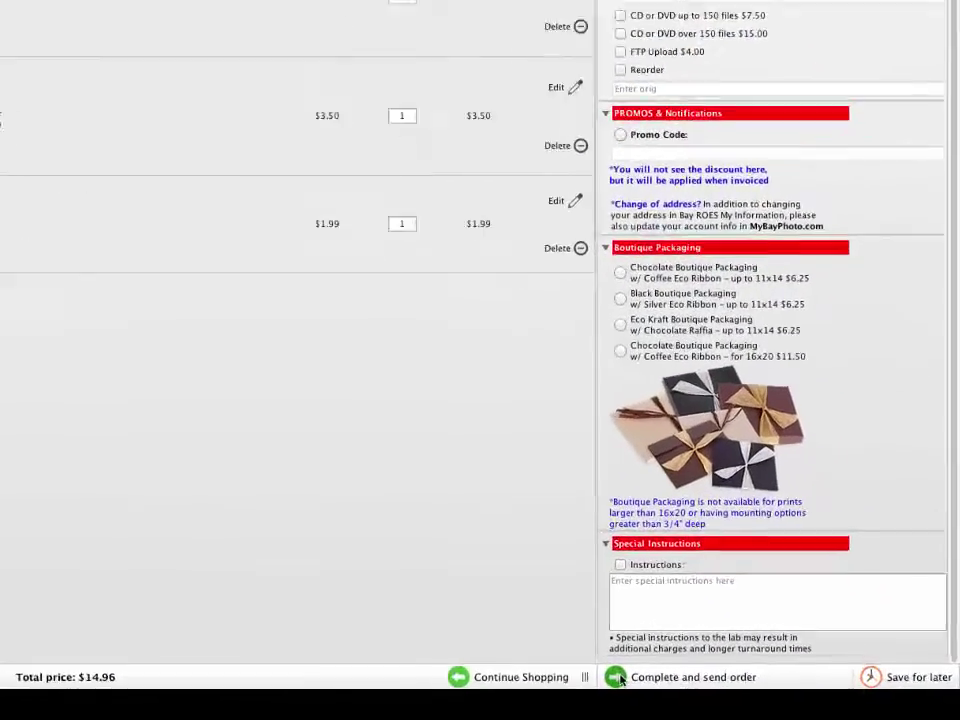
# - Start checkout, accept the account details and choose UPS $1.50 shipping
pyautogui.click(528, 655)
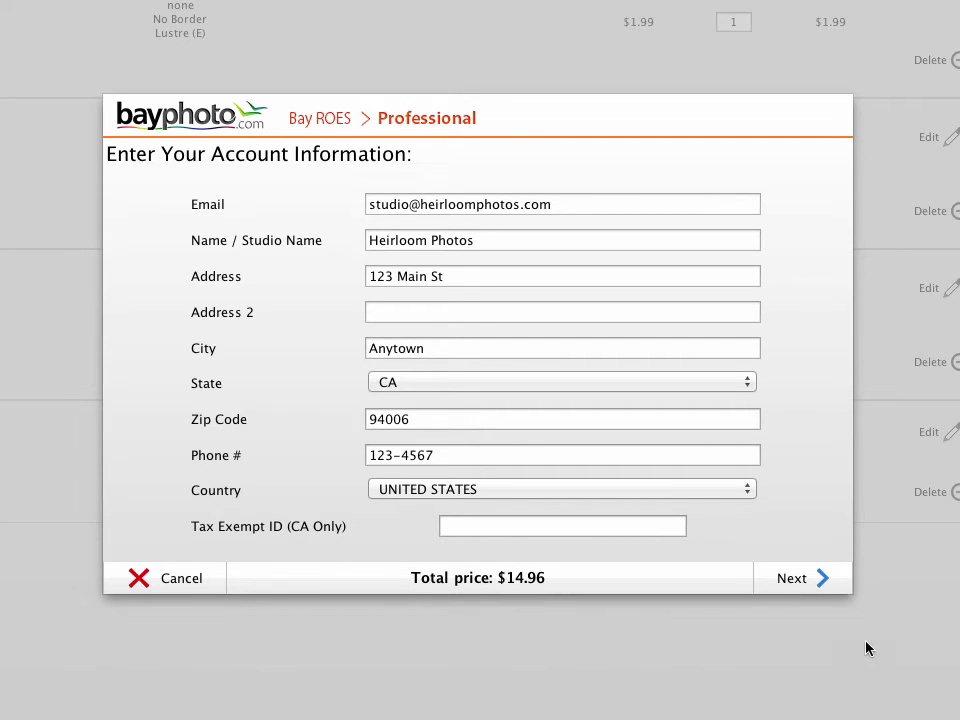
pyautogui.click(813, 583)
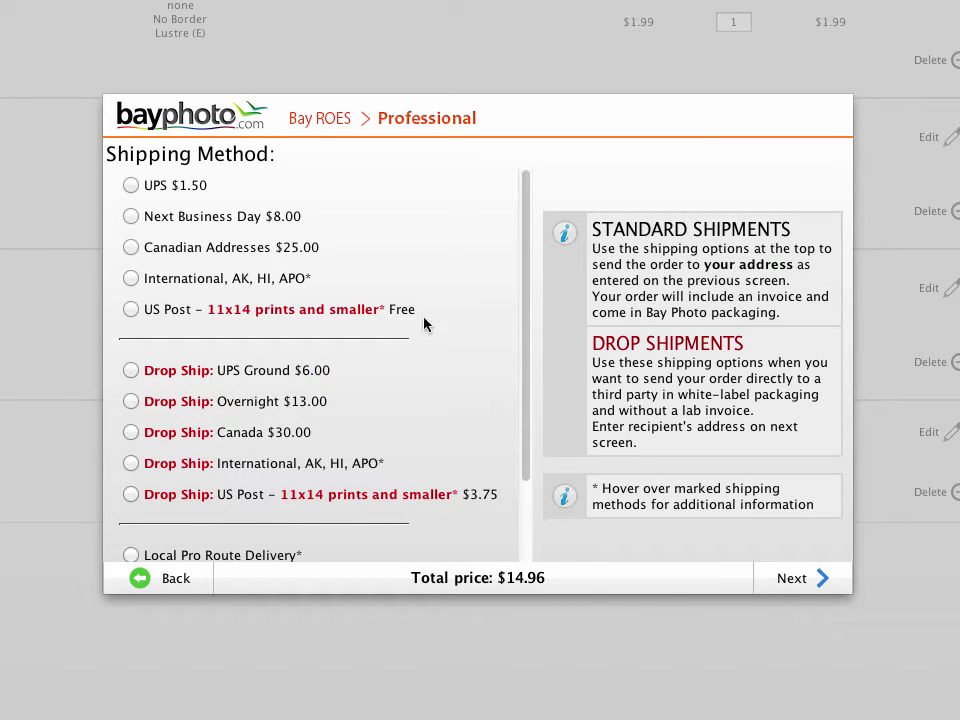
pyautogui.click(130, 186)
pyautogui.click(130, 371)
pyautogui.click(130, 185)
# - Keep the payment method on file and save the order for sending later
pyautogui.click(816, 580)
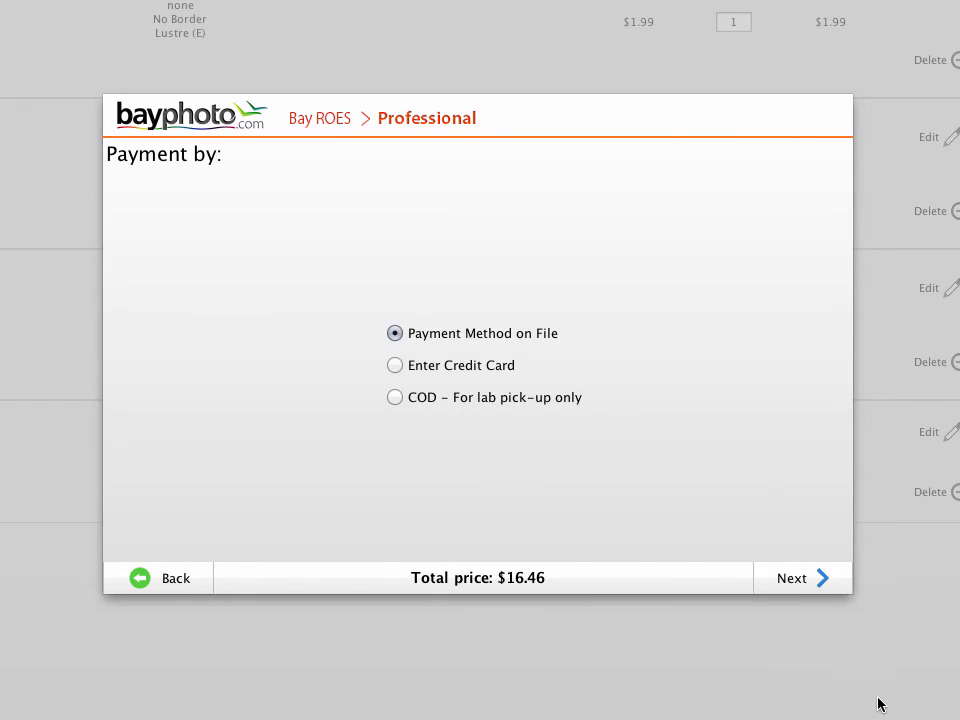
pyautogui.click(800, 578)
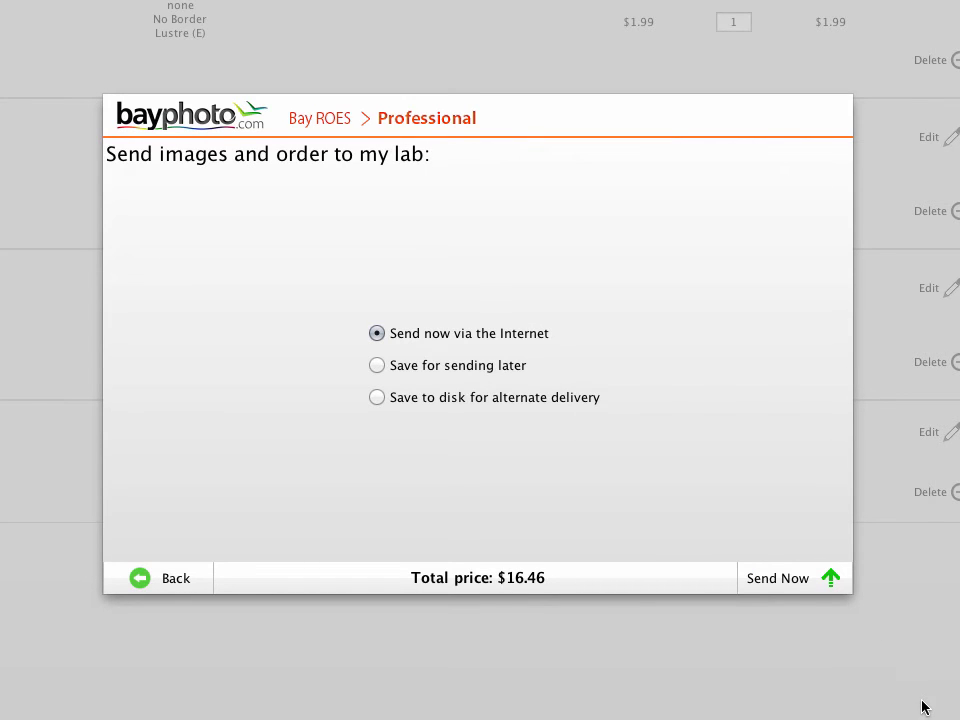
pyautogui.click(468, 367)
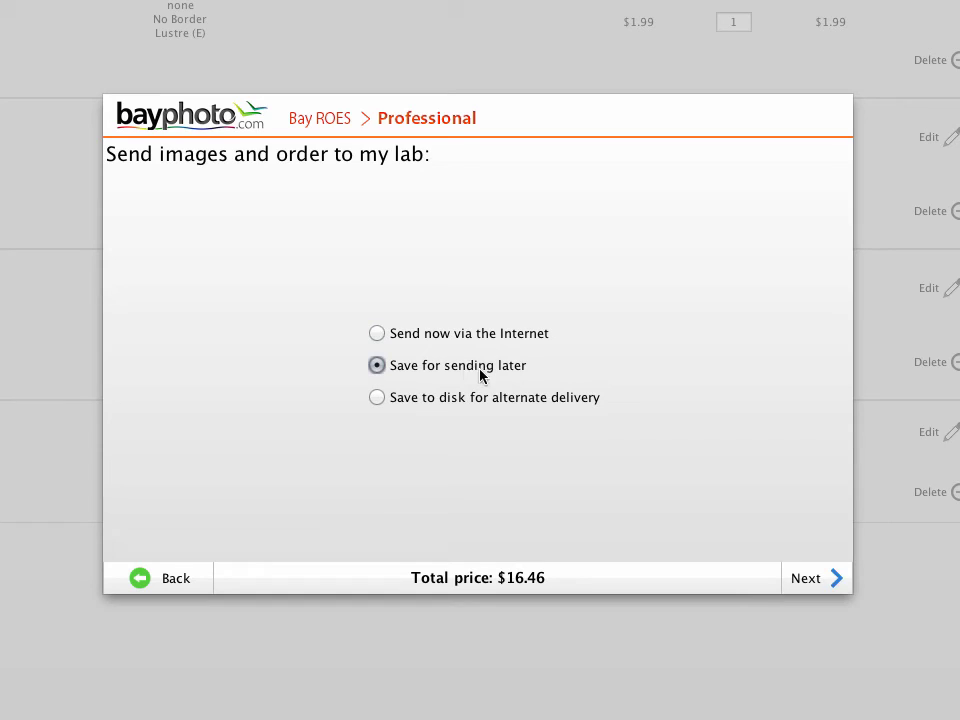
pyautogui.click(826, 580)
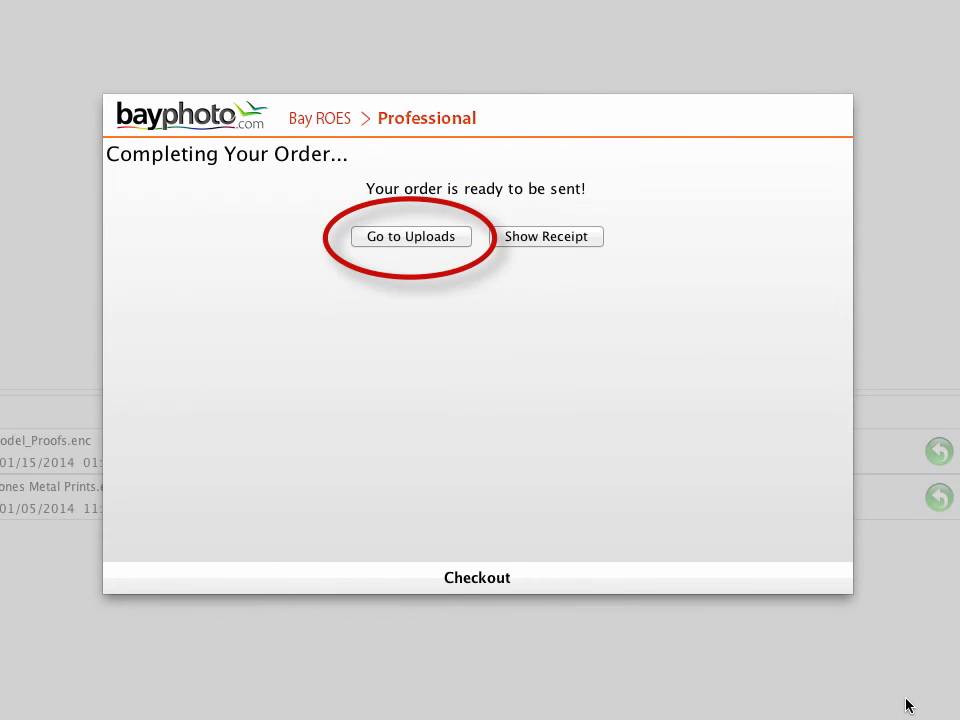
# - Open the Uploads list showing the pending orders
pyautogui.click(448, 236)
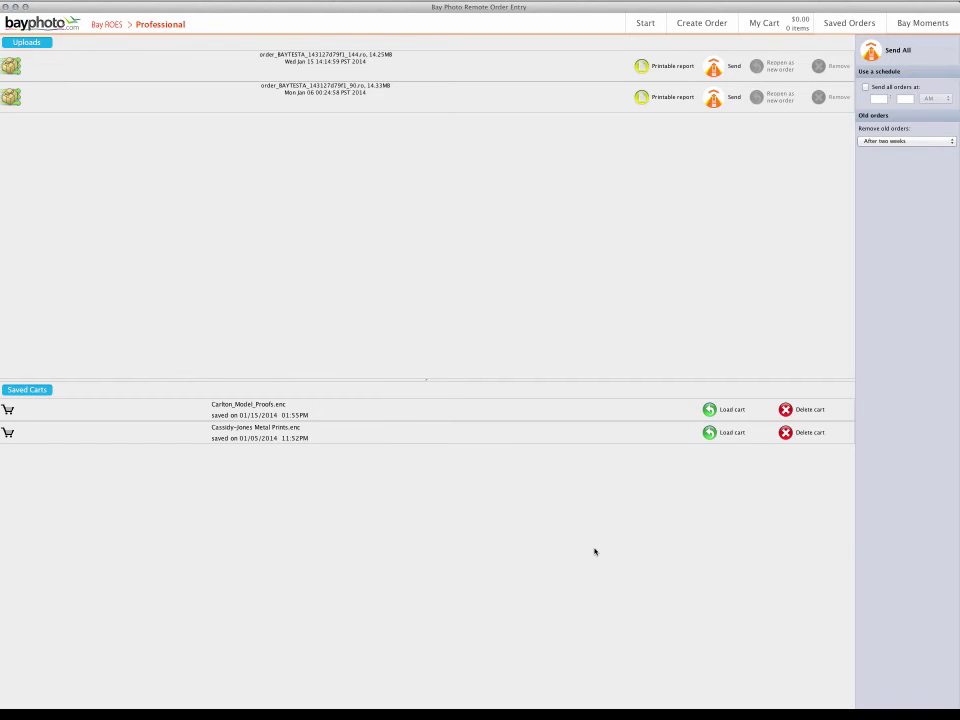